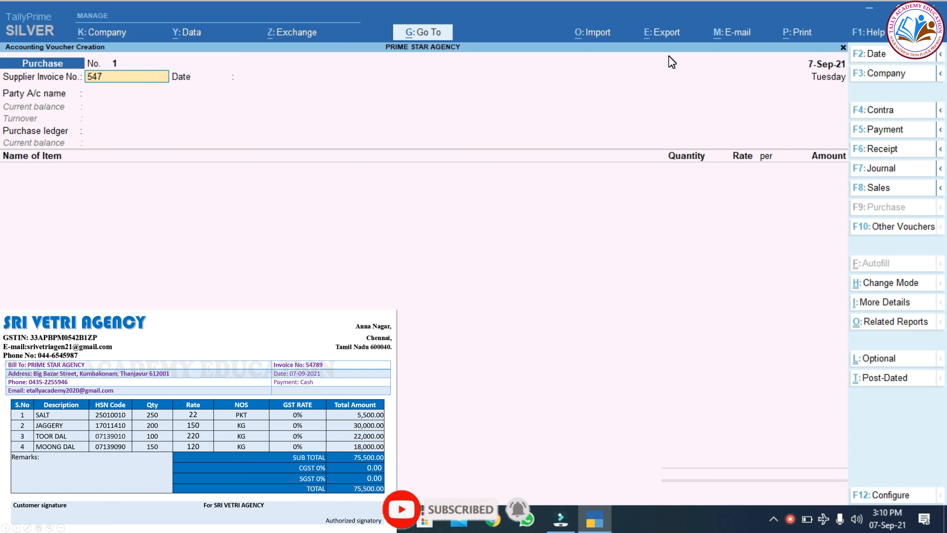
Enter supplier invoice number 54789 and start creating a new party ledger.
{"action": "type", "text": "89"}
{"action": "key", "text": "Return"}
{"action": "key", "text": "Return"}
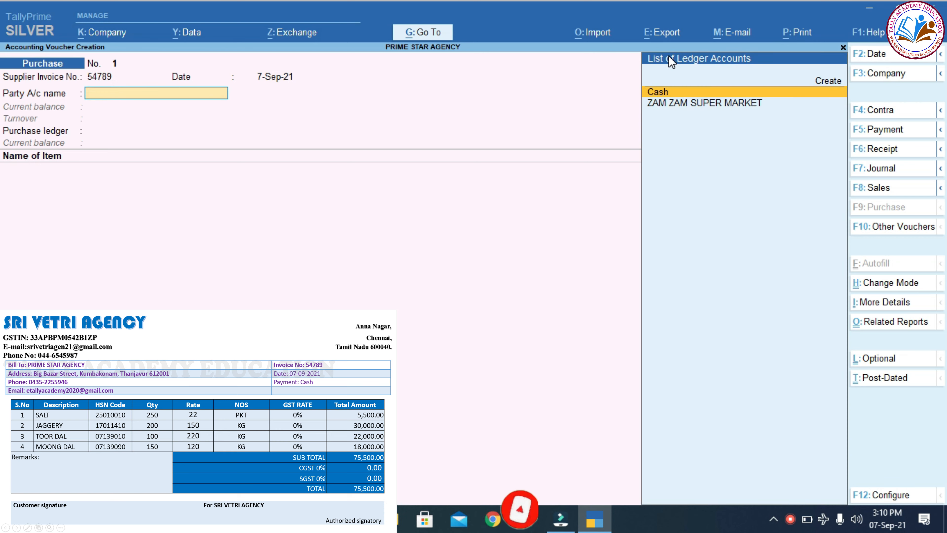
{"action": "key", "text": "ctrl"}
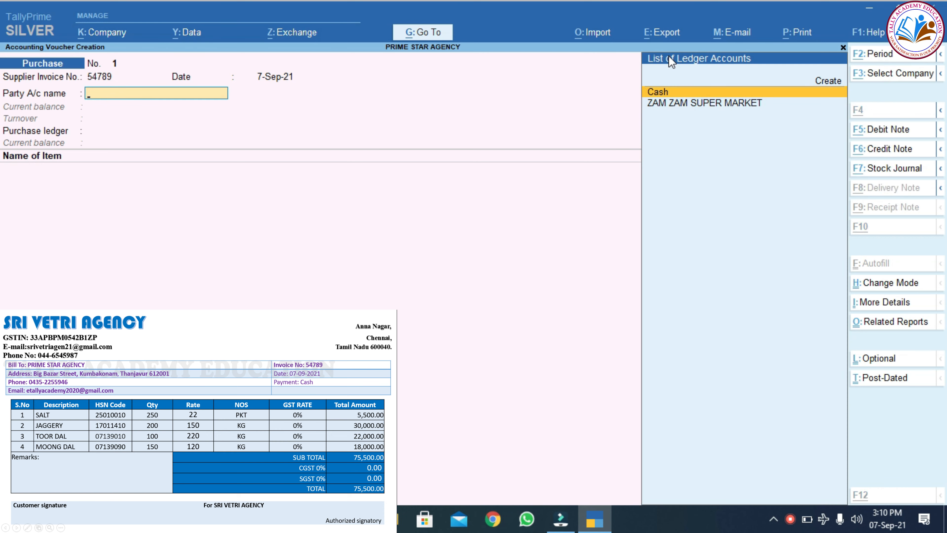
{"action": "key", "text": "alt+c"}
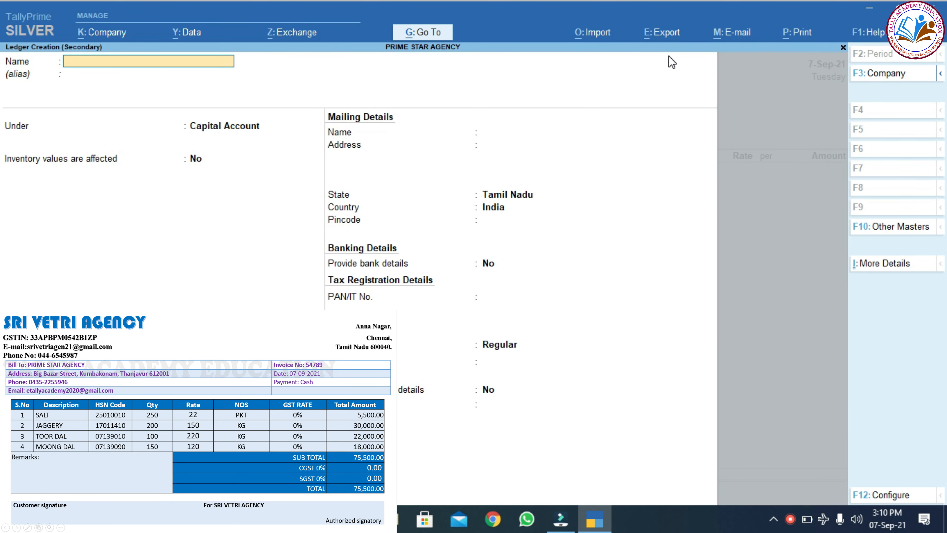
Name the new ledger SRI VETRI AGENCY and place it under Sundry Creditors.
{"action": "type", "text": "SRI VETRI AGENCY"}
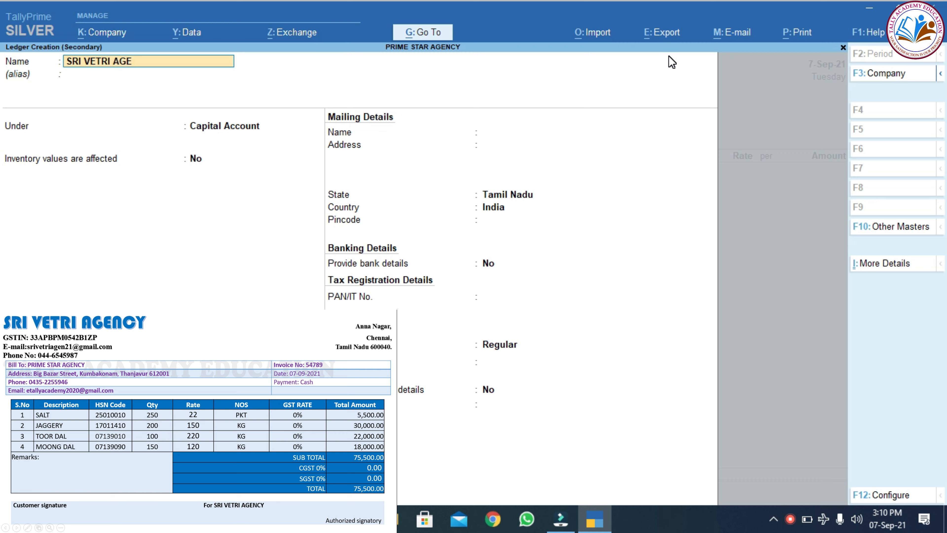
{"action": "key", "text": "Return"}
{"action": "key", "text": "Return"}
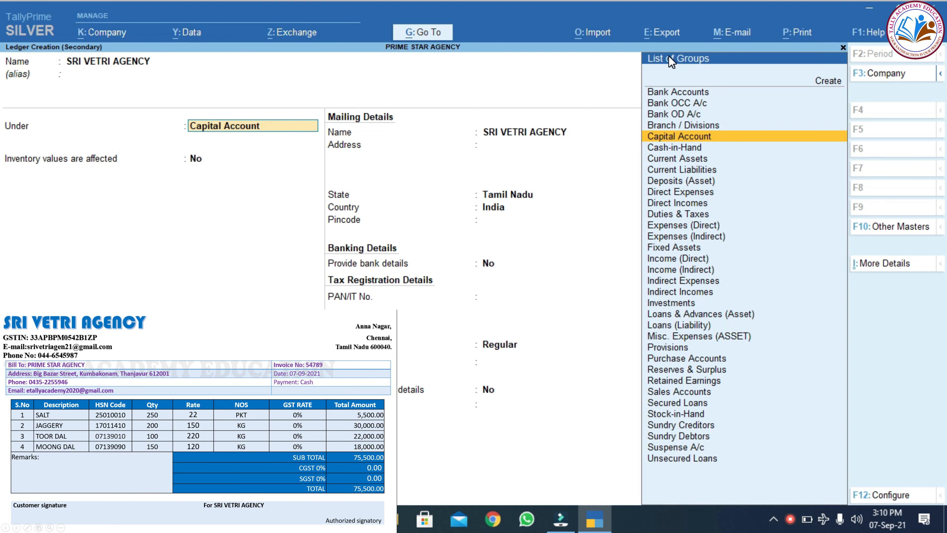
{"action": "type", "text": "SUN"}
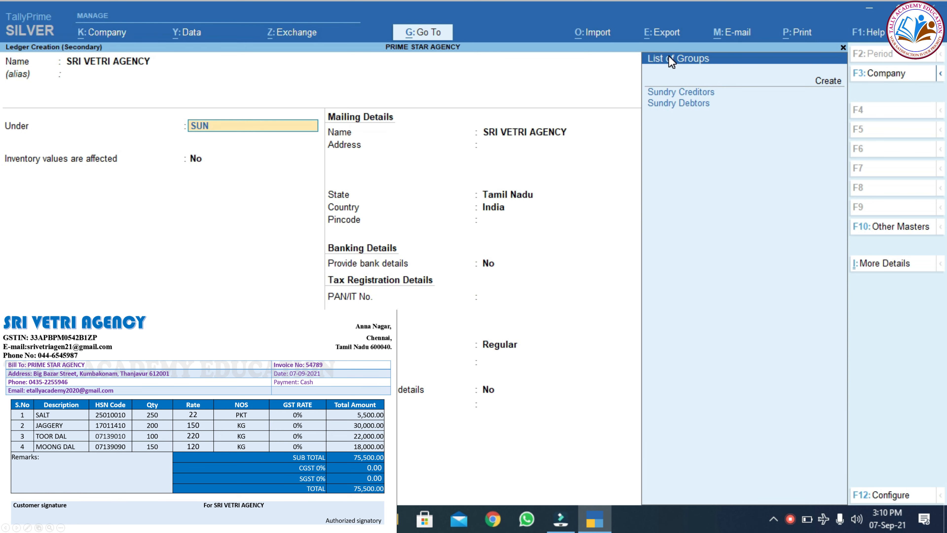
{"action": "key", "text": "Down"}
{"action": "key", "text": "Return"}
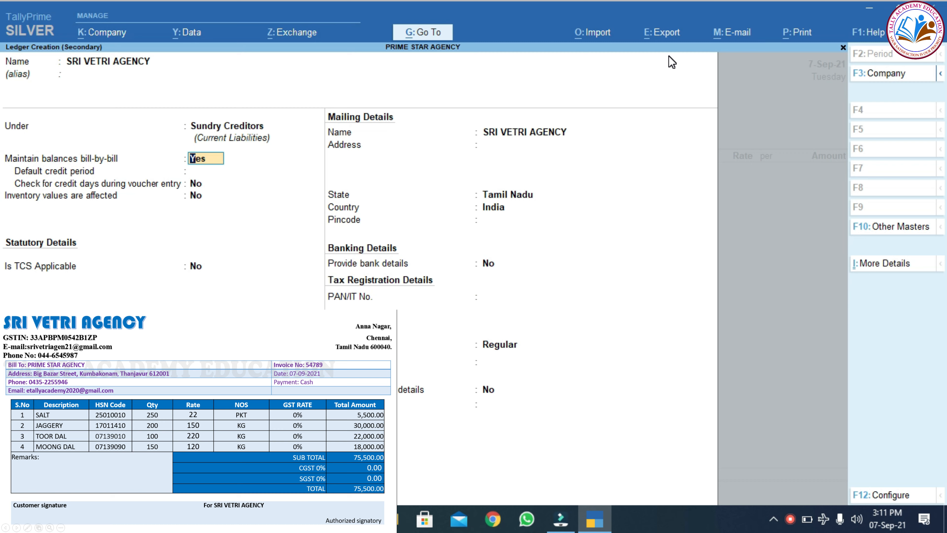
Enter the supplier's Chennai address and GSTIN, then save the ledger.
{"action": "key", "text": "Return"}
{"action": "key", "text": "Return"}
{"action": "key", "text": "Return"}
{"action": "key", "text": "Return"}
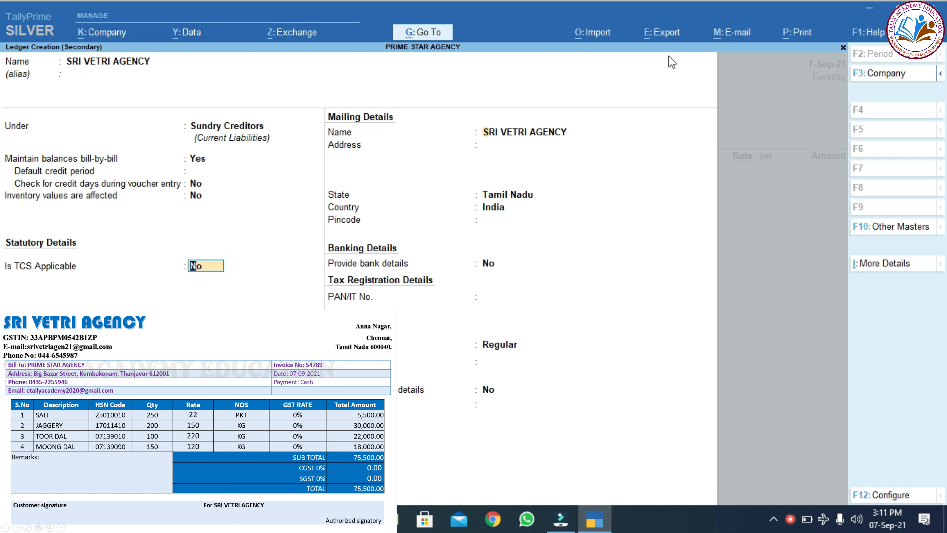
{"action": "type", "text": "AN"}
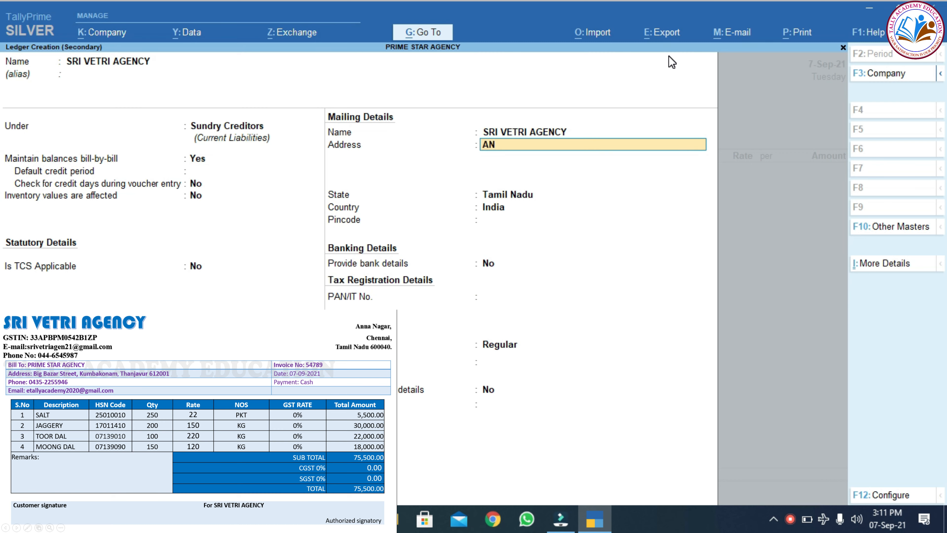
{"action": "type", "text": "NA NAGAR"}
{"action": "key", "text": "Return"}
{"action": "type", "text": "CHENNAI"}
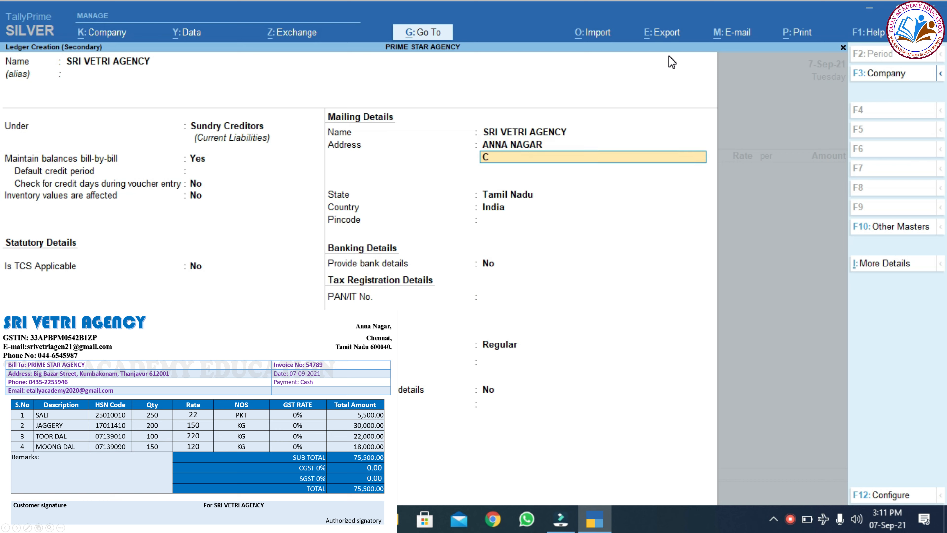
{"action": "key", "text": "Return"}
{"action": "key", "text": "Return"}
{"action": "key", "text": "Return"}
{"action": "key", "text": "Return"}
{"action": "key", "text": "Return"}
{"action": "key", "text": "Return"}
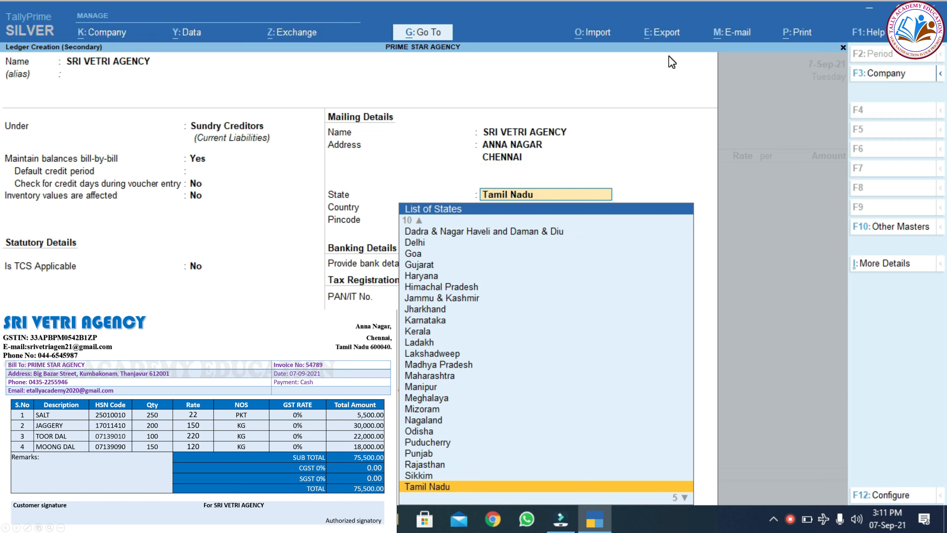
{"action": "key", "text": "Return"}
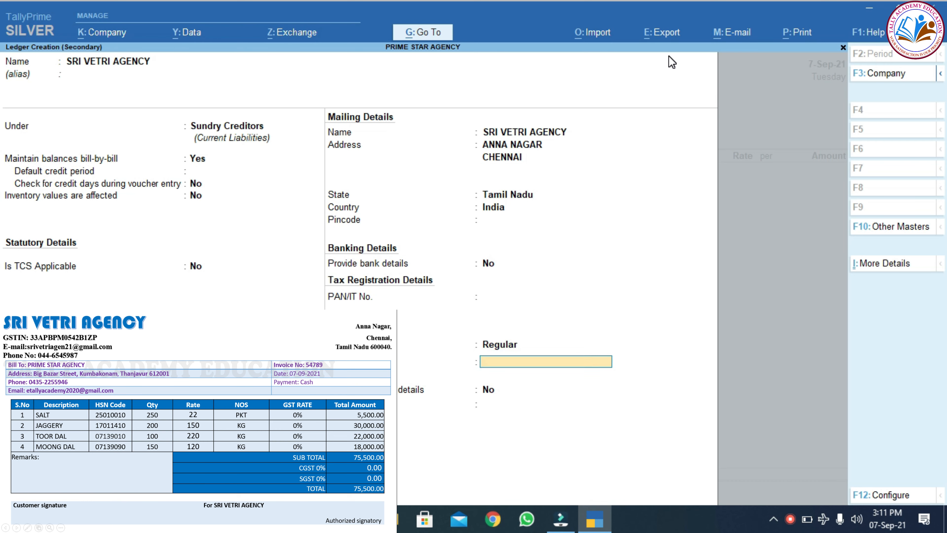
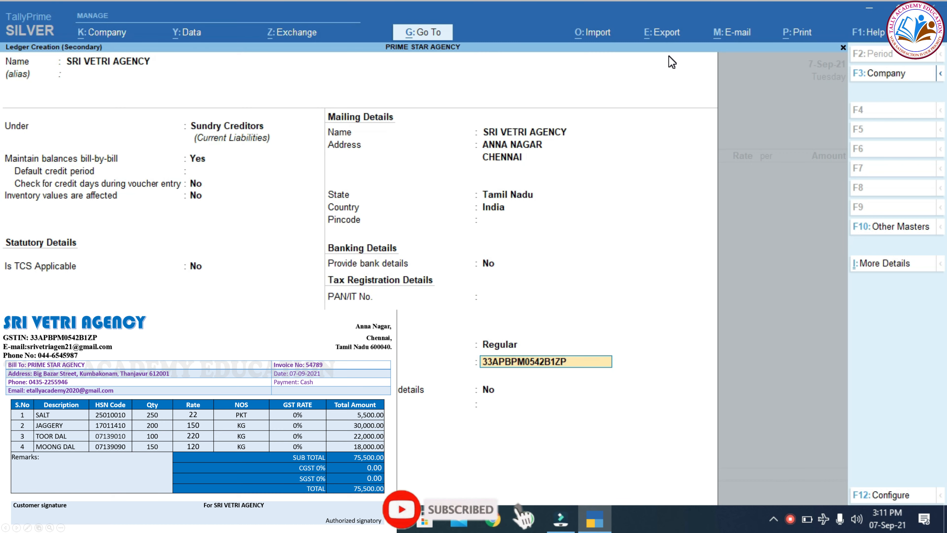
{"action": "key", "text": "Return"}
{"action": "key", "text": "Return"}
{"action": "key", "text": "Return"}
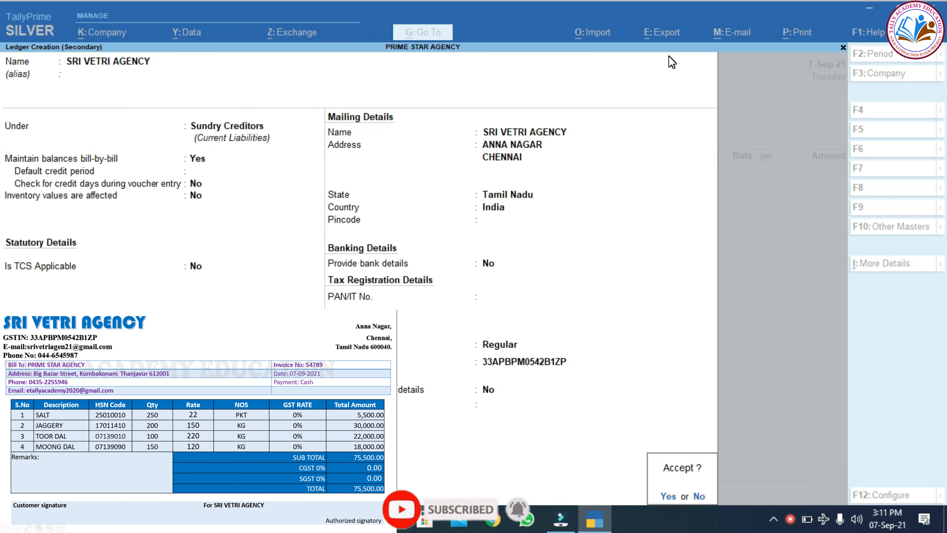
{"action": "key", "text": "Return"}
Confirm the party details and create ledger PURCHASE NIL RATED under Purchase Accounts.
{"action": "key", "text": "Return"}
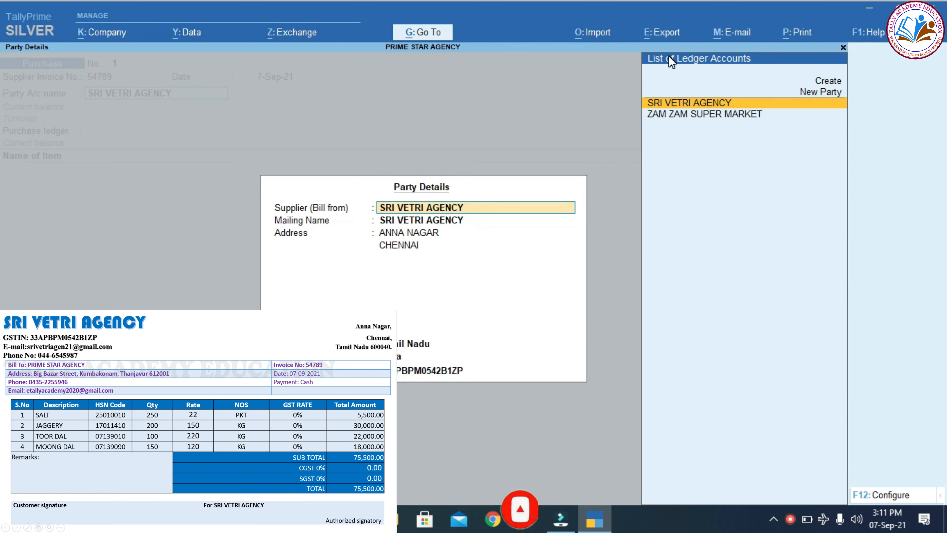
{"action": "key", "text": "Return"}
{"action": "key", "text": "Return"}
{"action": "key", "text": "Return"}
{"action": "key", "text": "Return"}
{"action": "key", "text": "Return"}
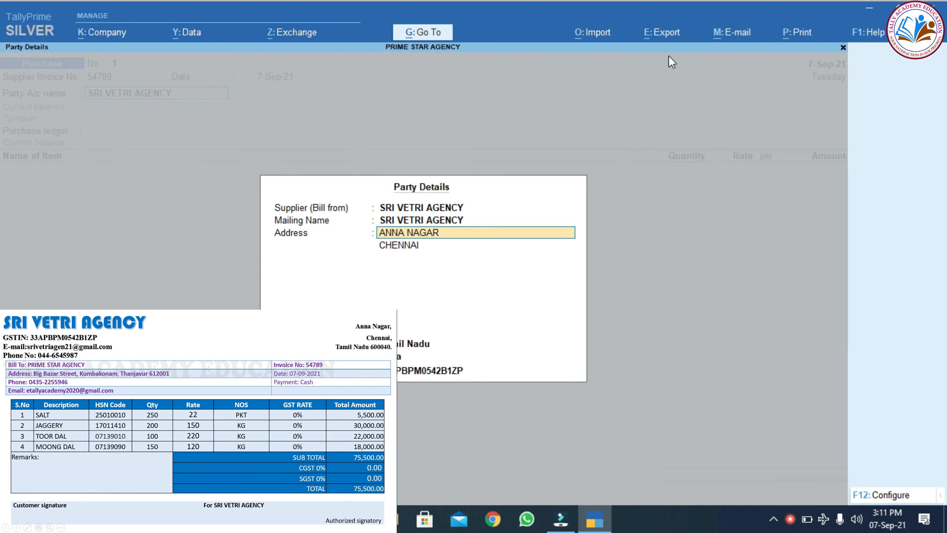
{"action": "key", "text": "Return"}
{"action": "key", "text": "Return"}
{"action": "key", "text": "Return"}
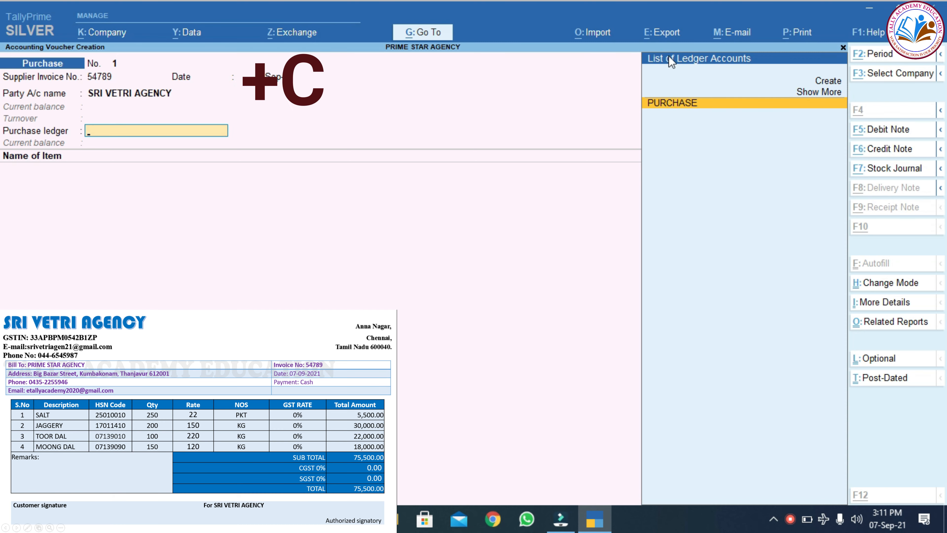
{"action": "key", "text": "alt+c"}
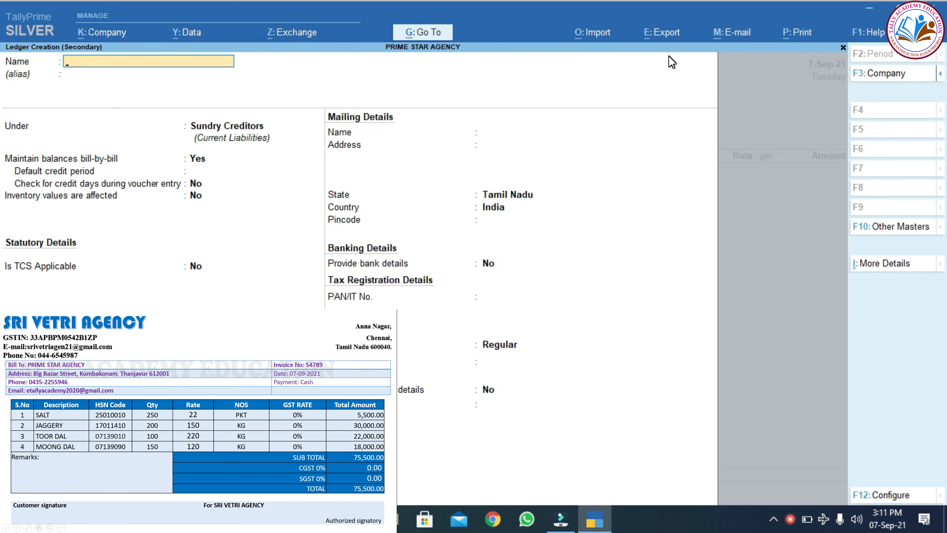
{"action": "type", "text": "PURCHASE NIL RATED"}
{"action": "key", "text": "Return"}
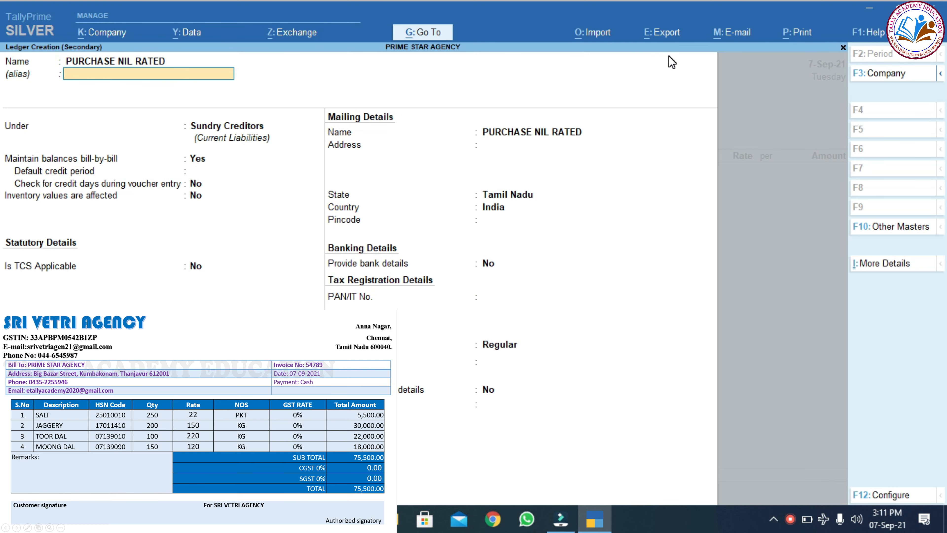
{"action": "key", "text": "Return"}
{"action": "type", "text": "PU"}
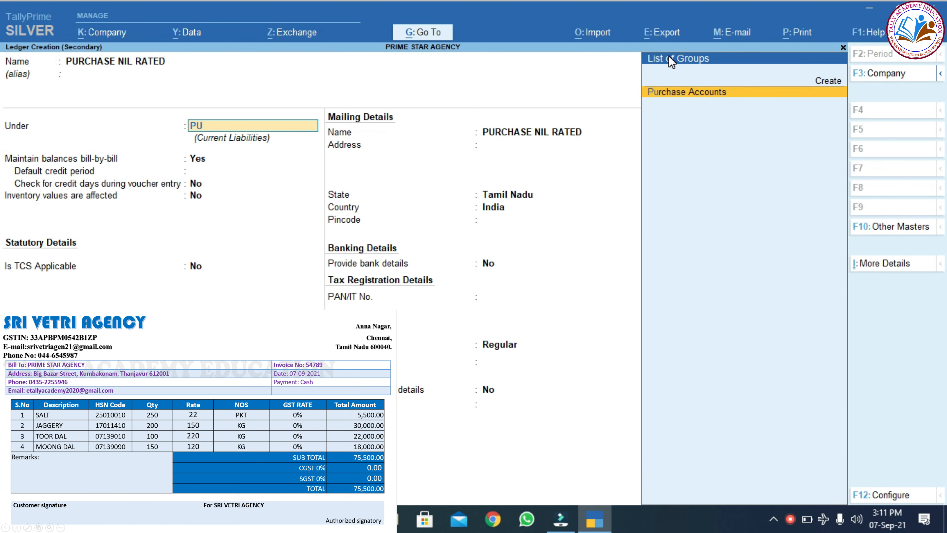
{"action": "key", "text": "Return"}
{"action": "key", "text": "Return"}
{"action": "key", "text": "Return"}
{"action": "key", "text": "Return"}
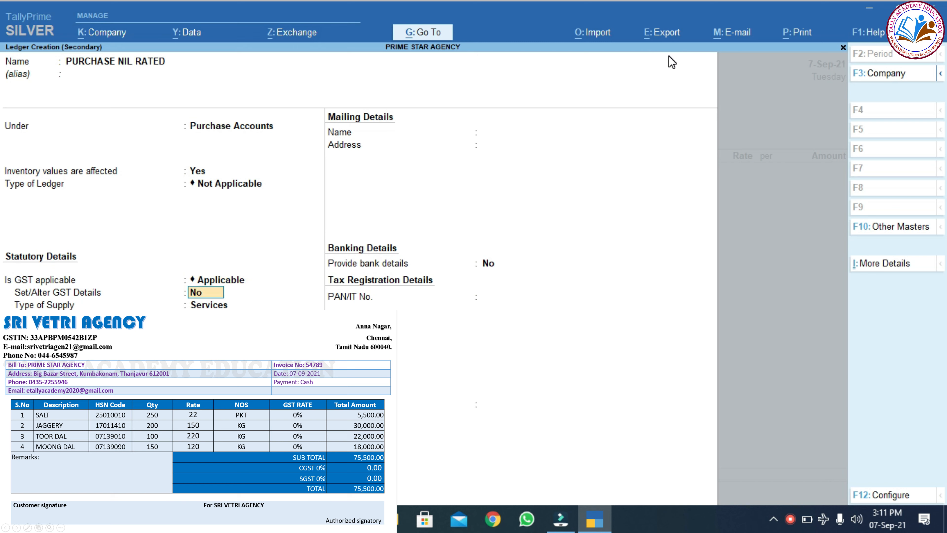
Make the ledger GST-applicable as a Purchase Nil Rated supply of Goods and save it.
{"action": "type", "text": "YES"}
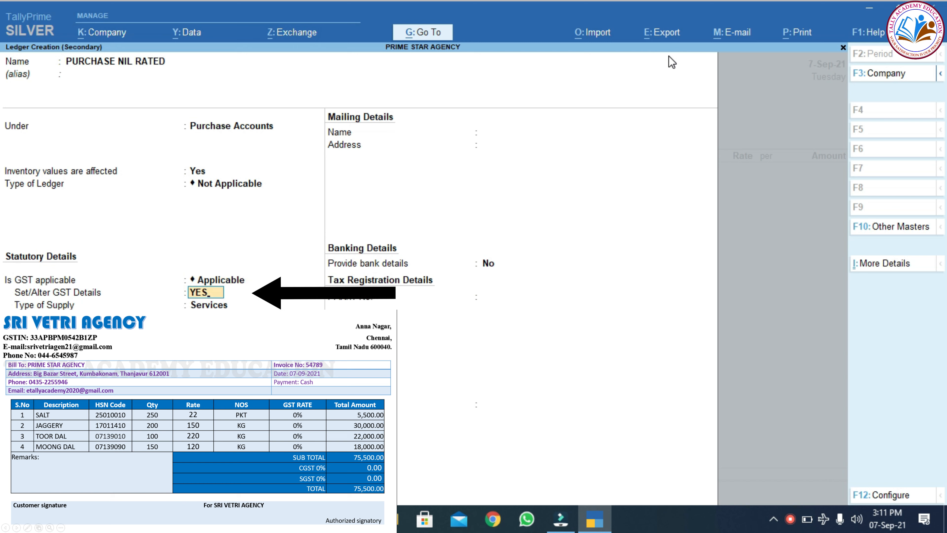
{"action": "key", "text": "Return"}
{"action": "key", "text": "Return"}
{"action": "key", "text": "Return"}
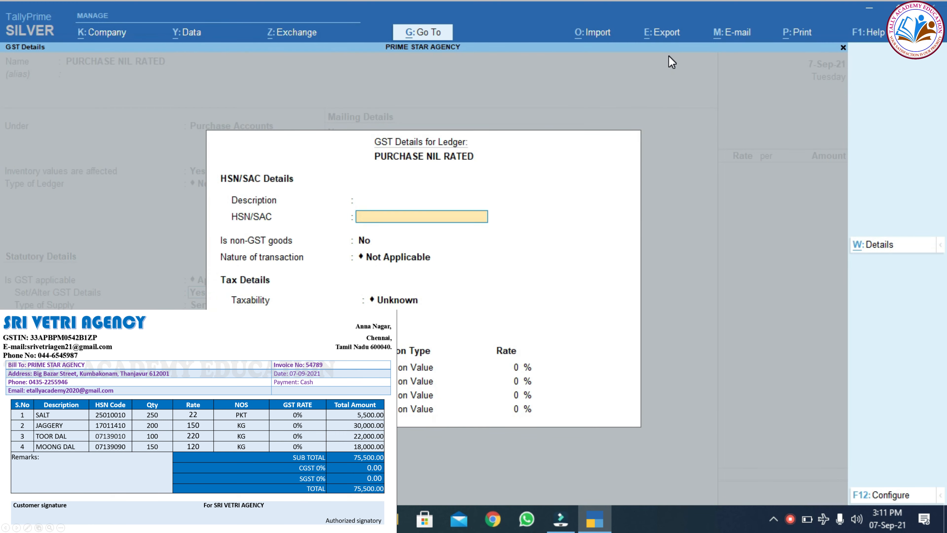
{"action": "key", "text": "Return"}
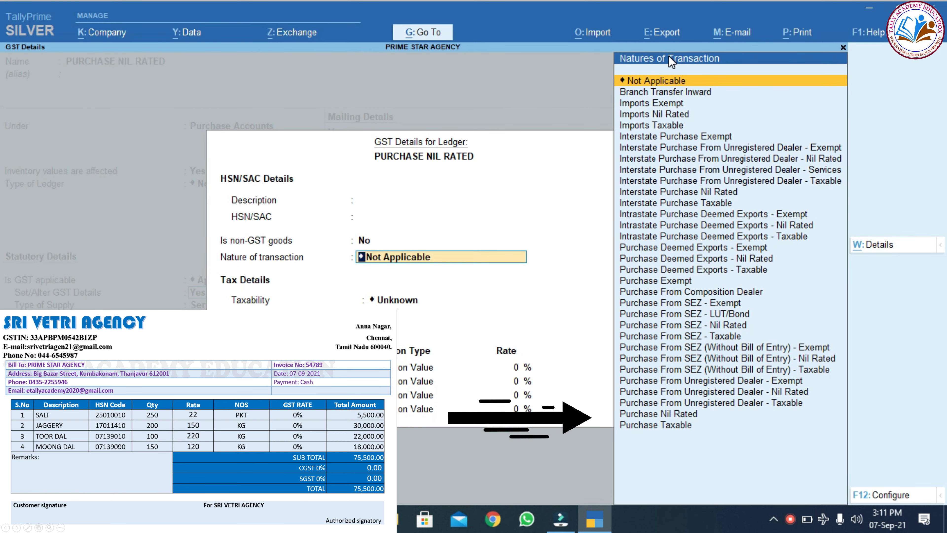
{"action": "key", "text": "Down"}
{"action": "key", "text": "Down"}
{"action": "key", "text": "Down"}
{"action": "key", "text": "Down"}
{"action": "key", "text": "Down"}
{"action": "key", "text": "Down"}
{"action": "key", "text": "Down"}
{"action": "key", "text": "Down"}
{"action": "key", "text": "Down"}
{"action": "key", "text": "Down"}
{"action": "key", "text": "Down"}
{"action": "key", "text": "Down"}
{"action": "key", "text": "Down"}
{"action": "key", "text": "Down"}
{"action": "key", "text": "Down"}
{"action": "key", "text": "Down"}
{"action": "key", "text": "Down"}
{"action": "key", "text": "Down"}
{"action": "key", "text": "Down"}
{"action": "key", "text": "Down"}
{"action": "key", "text": "Down"}
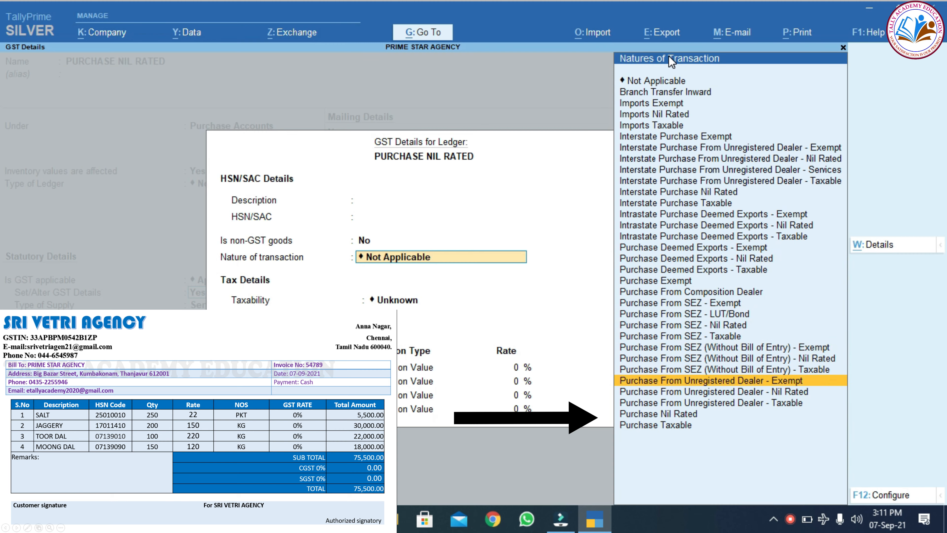
{"action": "key", "text": "Down"}
{"action": "key", "text": "Return"}
{"action": "key", "text": "ctrl+a"}
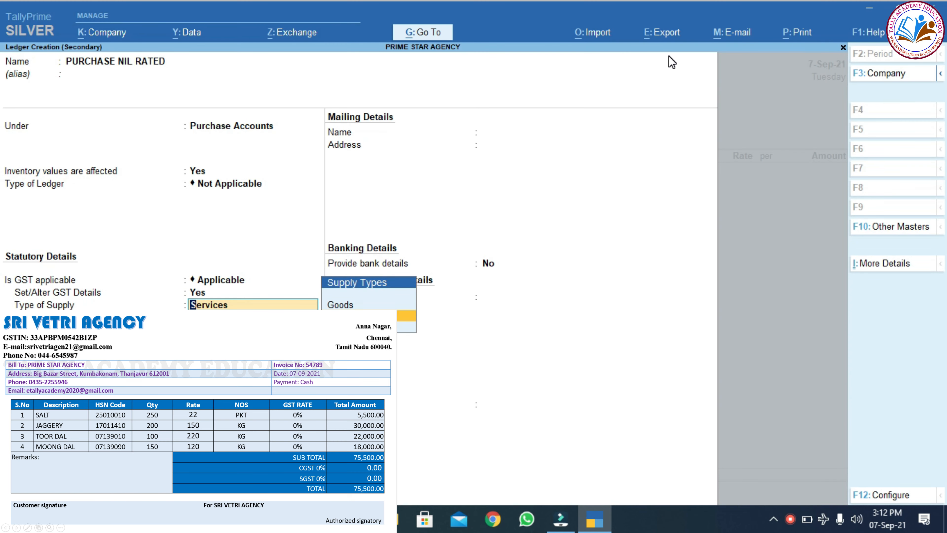
{"action": "key", "text": "Up"}
{"action": "key", "text": "Return"}
{"action": "key", "text": "Return"}
{"action": "key", "text": "Return"}
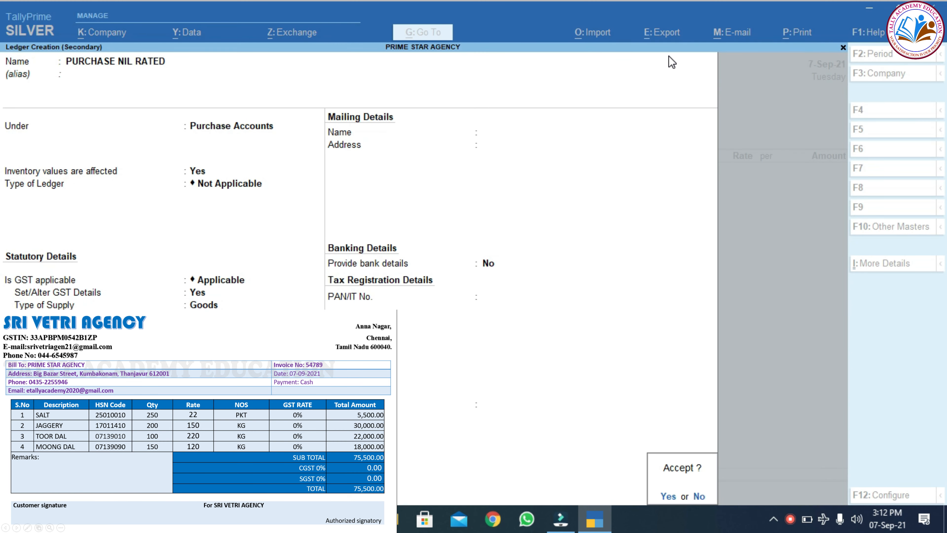
{"action": "key", "text": "Return"}
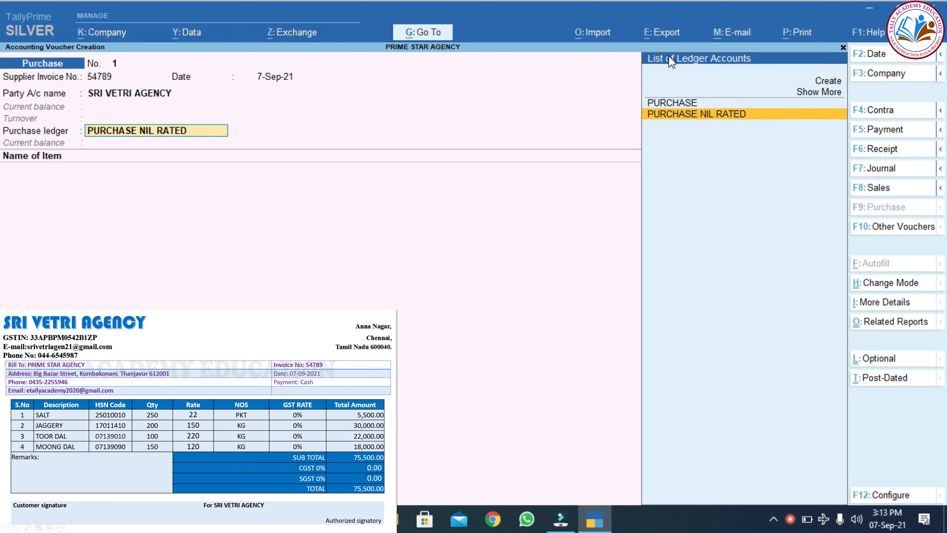
{"action": "key", "text": "Return"}
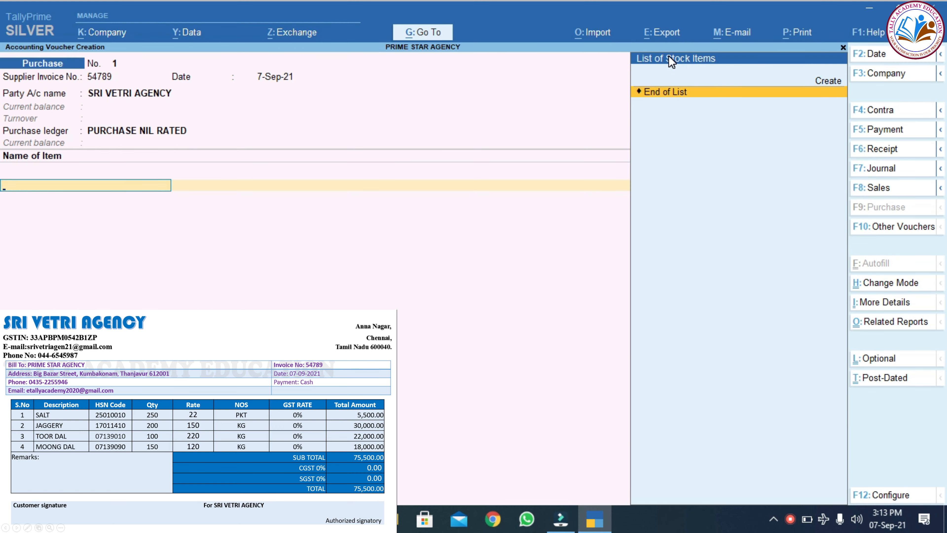
Create stock item SALT under GROCERY & MIXED ITEMS in PKT with HSN 25010010.
{"action": "key", "text": "alt"}
{"action": "key", "text": "alt+c"}
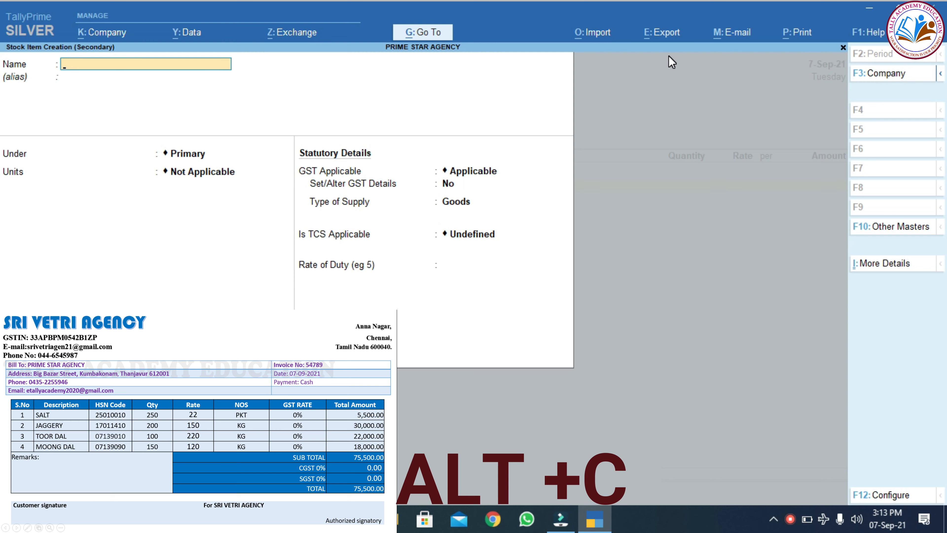
{"action": "type", "text": "SALT"}
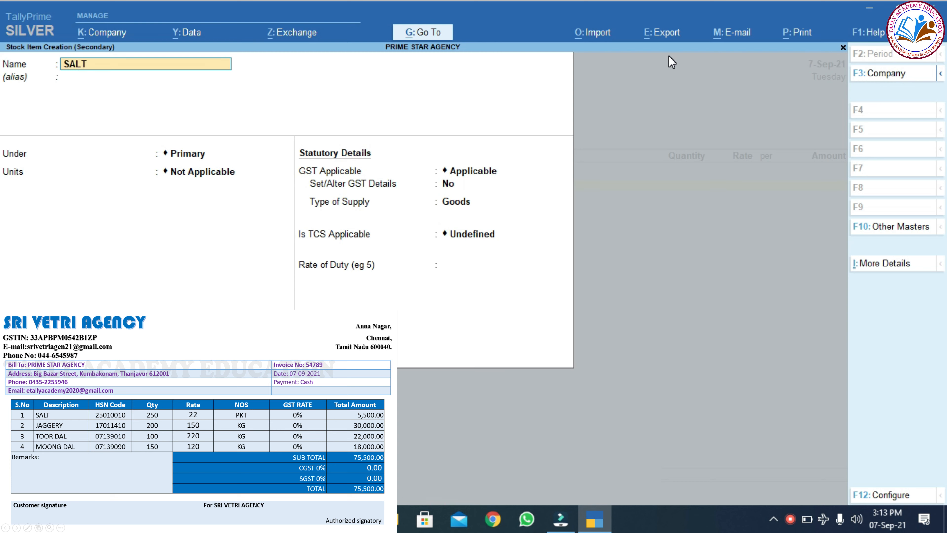
{"action": "key", "text": "Return"}
{"action": "key", "text": "Return"}
{"action": "key", "text": "Down"}
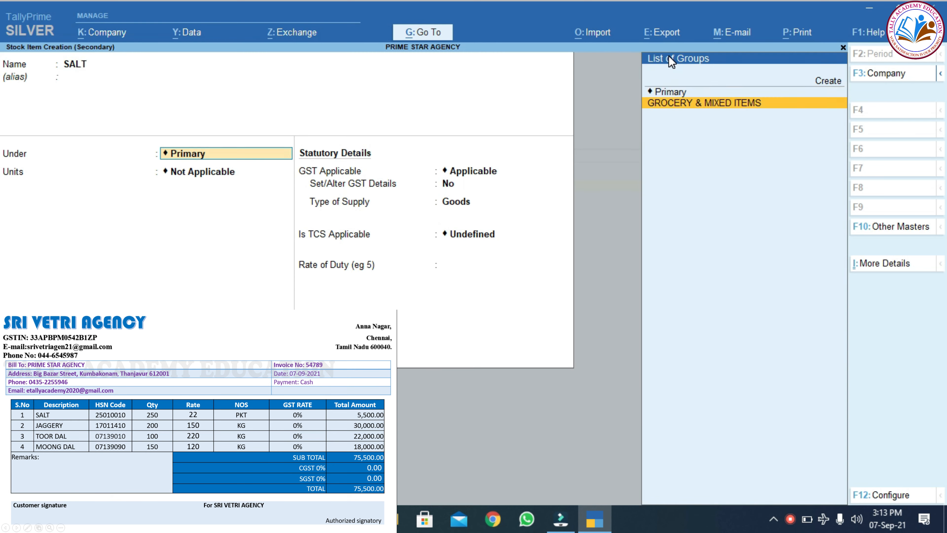
{"action": "key", "text": "Return"}
{"action": "key", "text": "Down"}
{"action": "key", "text": "Down"}
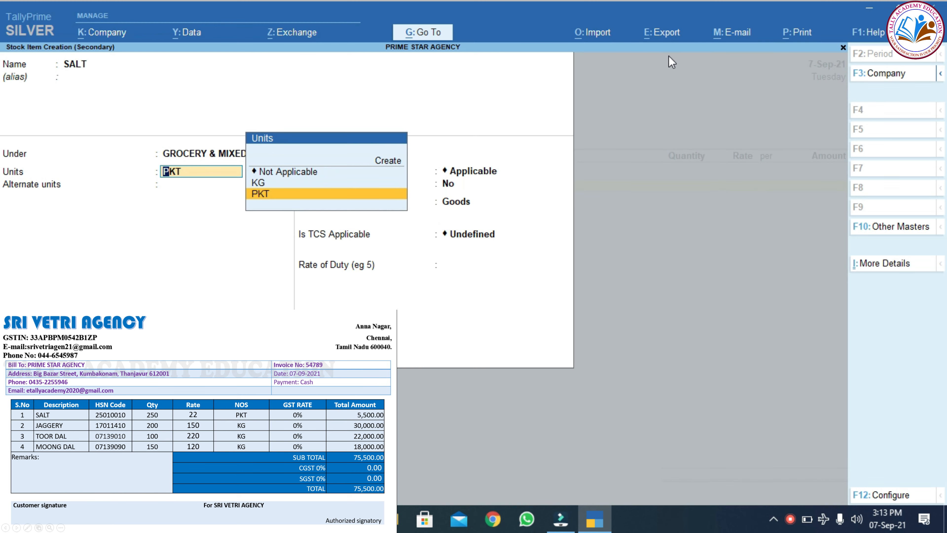
{"action": "key", "text": "Return"}
{"action": "key", "text": "Return"}
{"action": "key", "text": "Return"}
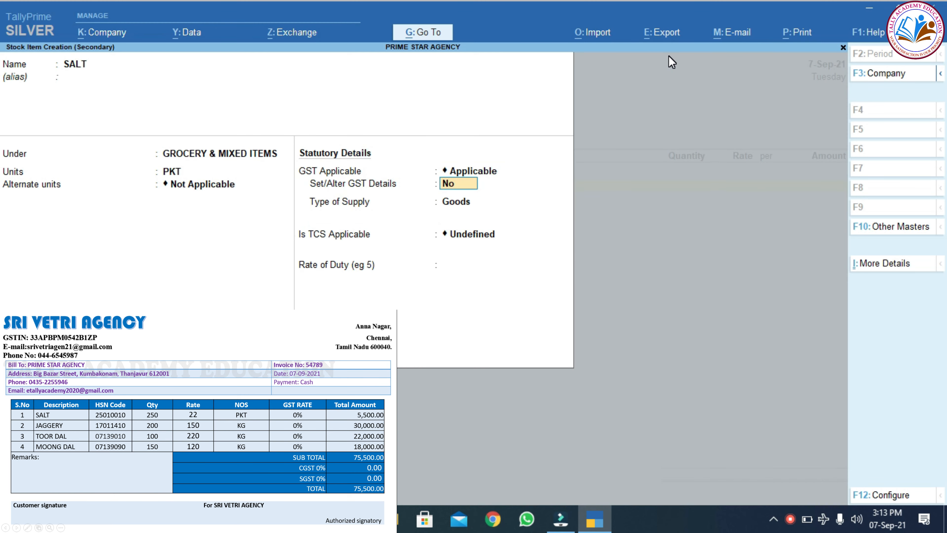
{"action": "type", "text": "yes"}
{"action": "key", "text": "Return"}
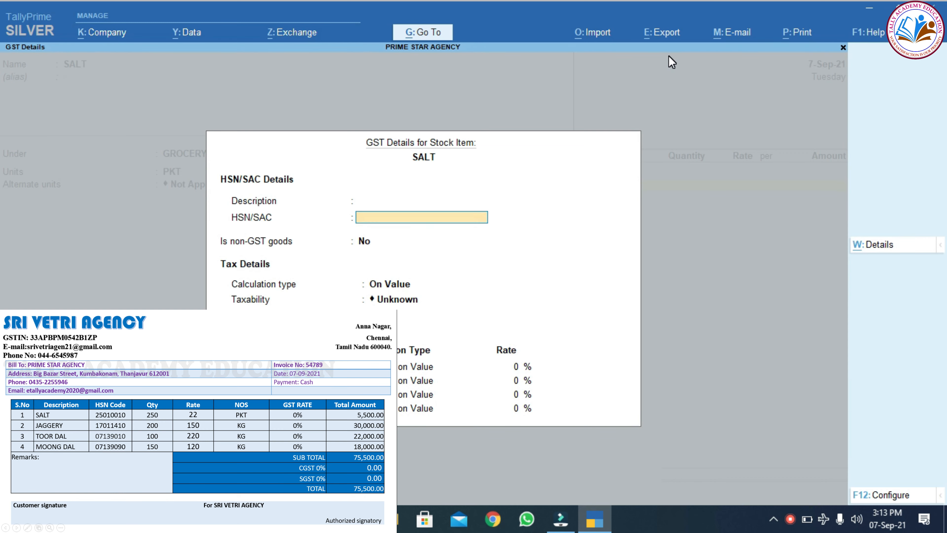
{"action": "type", "text": "25010010"}
{"action": "key", "text": "Return"}
{"action": "key", "text": "Return"}
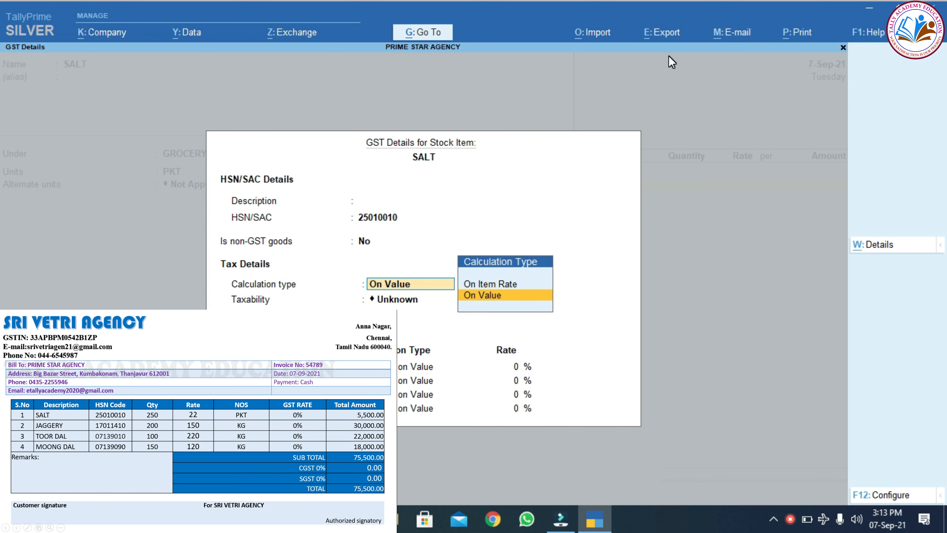
{"action": "key", "text": "ctrl+a"}
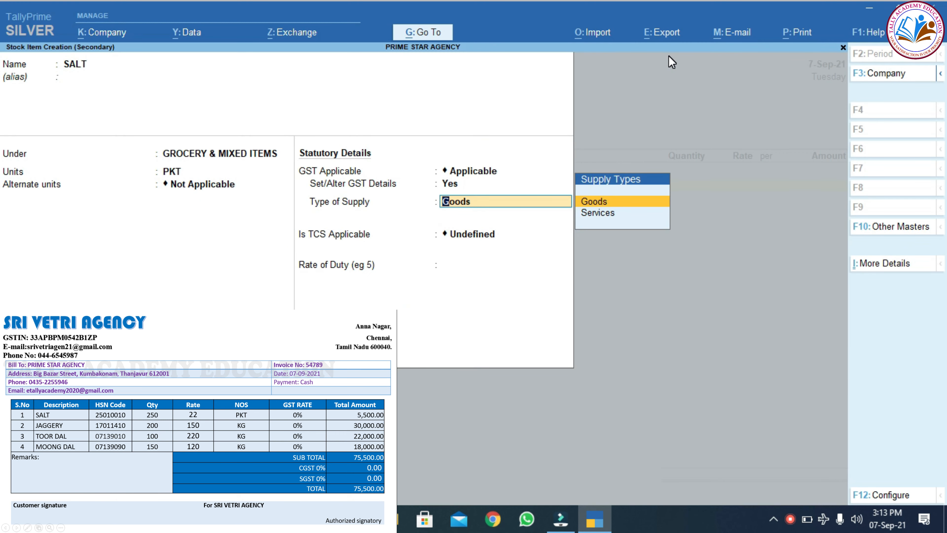
{"action": "key", "text": "Return"}
{"action": "key", "text": "Return"}
{"action": "key", "text": "Return"}
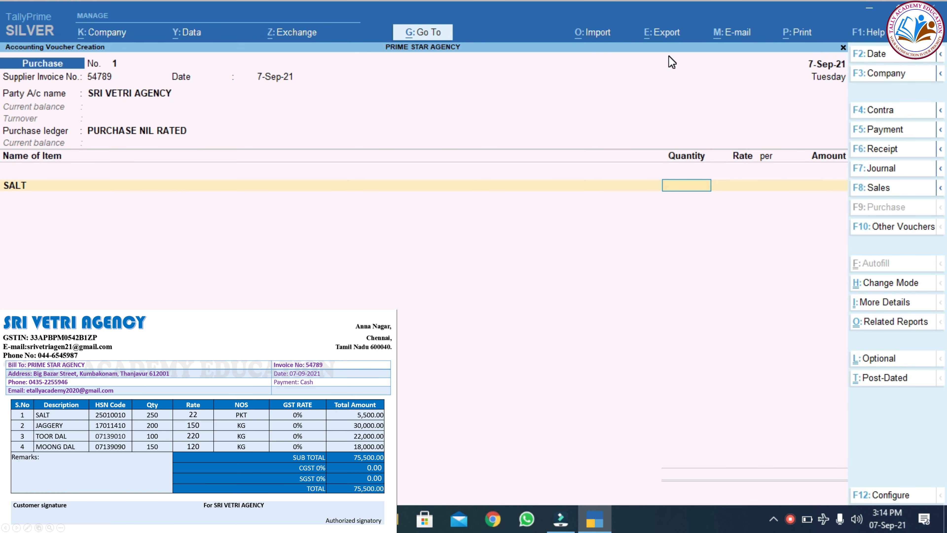
Enter 250 PKT of SALT at 22.00, totalling 5,500.00.
{"action": "type", "text": "250"}
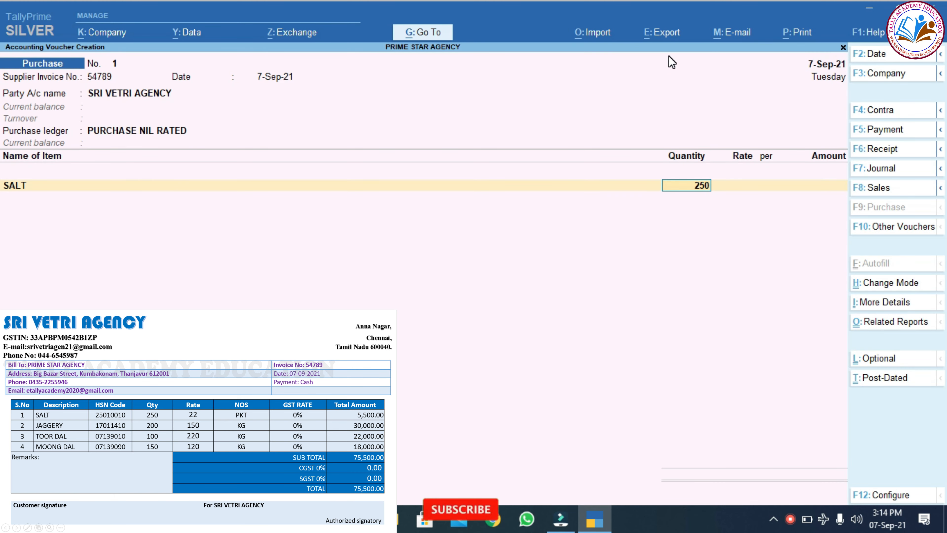
{"action": "key", "text": "Return"}
{"action": "type", "text": "22"}
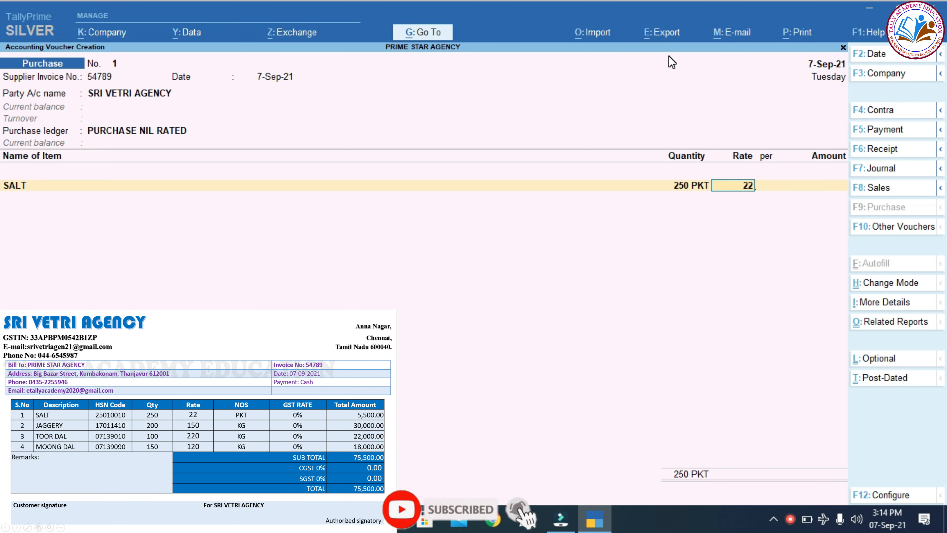
{"action": "key", "text": "Return"}
{"action": "key", "text": "Return"}
{"action": "key", "text": "Return"}
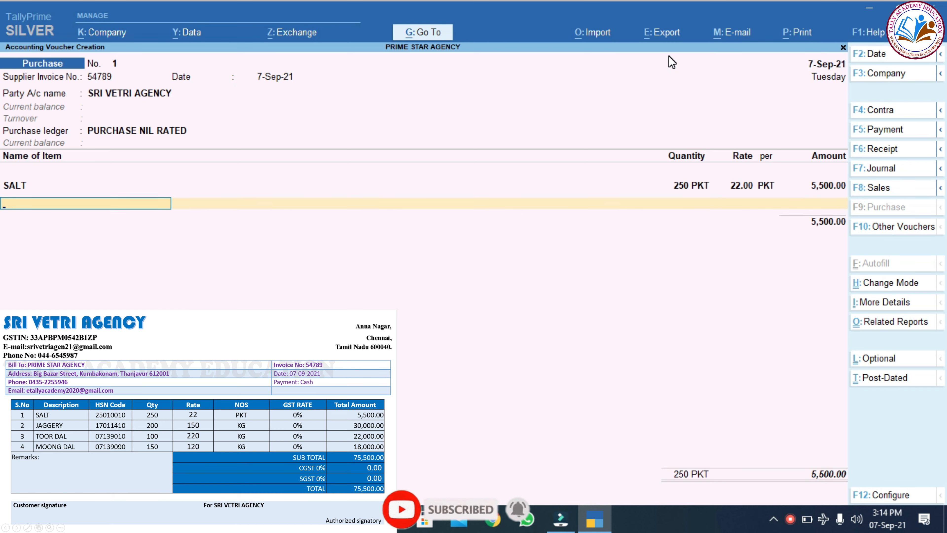
{"action": "key", "text": "alt+c"}
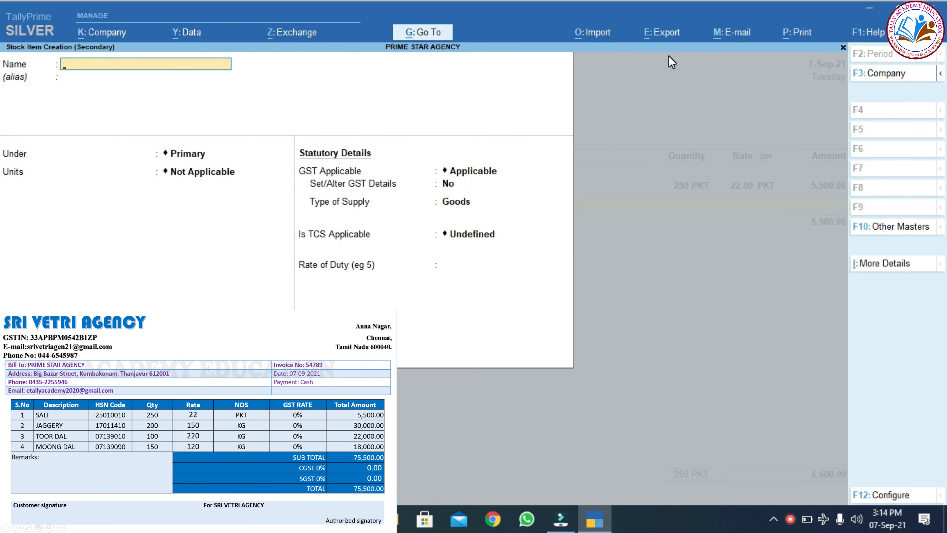
Create stock item JAGGERY under GROCERY & MIXED ITEMS in KG with HSN 17011410.
{"action": "type", "text": "JAGGERY"}
{"action": "key", "text": "Return"}
{"action": "key", "text": "Return"}
{"action": "key", "text": "Down"}
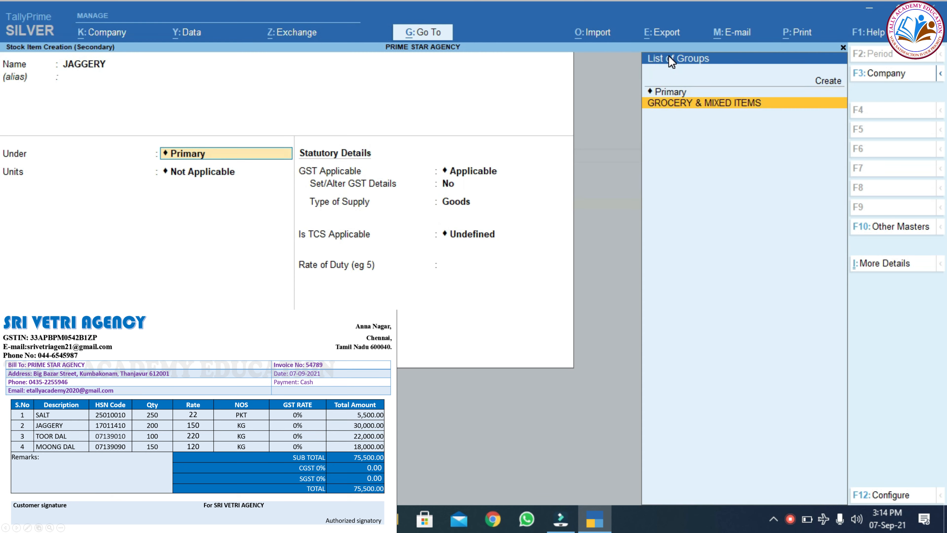
{"action": "key", "text": "Return"}
{"action": "key", "text": "Down"}
{"action": "key", "text": "Down"}
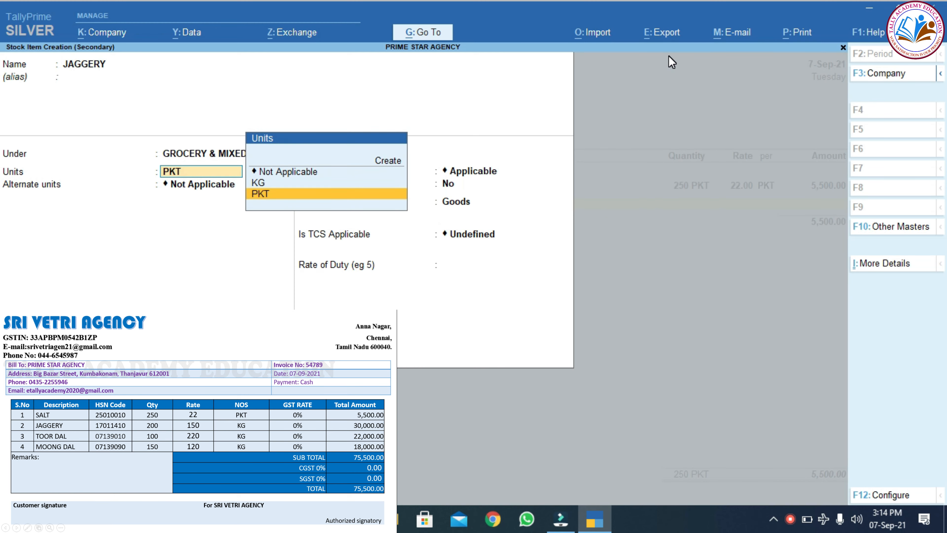
{"action": "key", "text": "Up"}
{"action": "key", "text": "Return"}
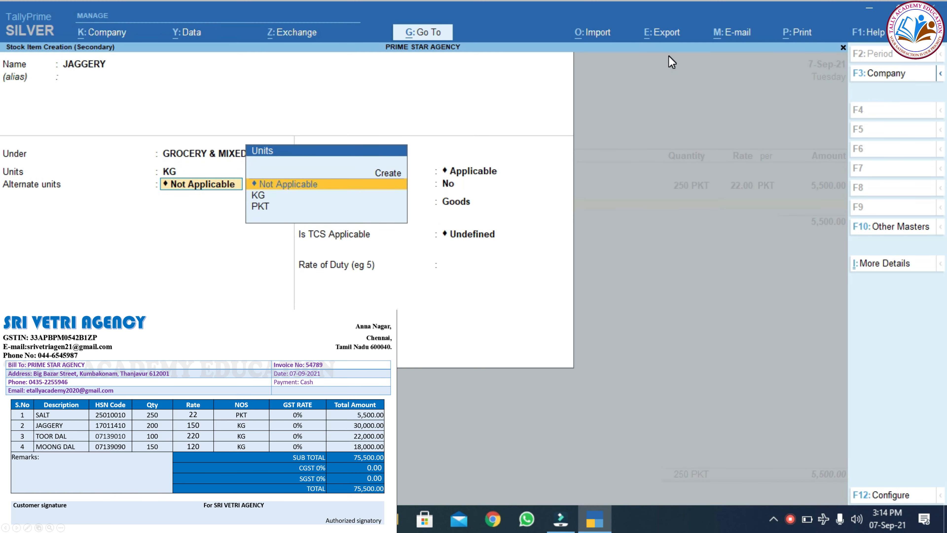
{"action": "key", "text": "Return"}
{"action": "key", "text": "Return"}
{"action": "type", "text": "Y"}
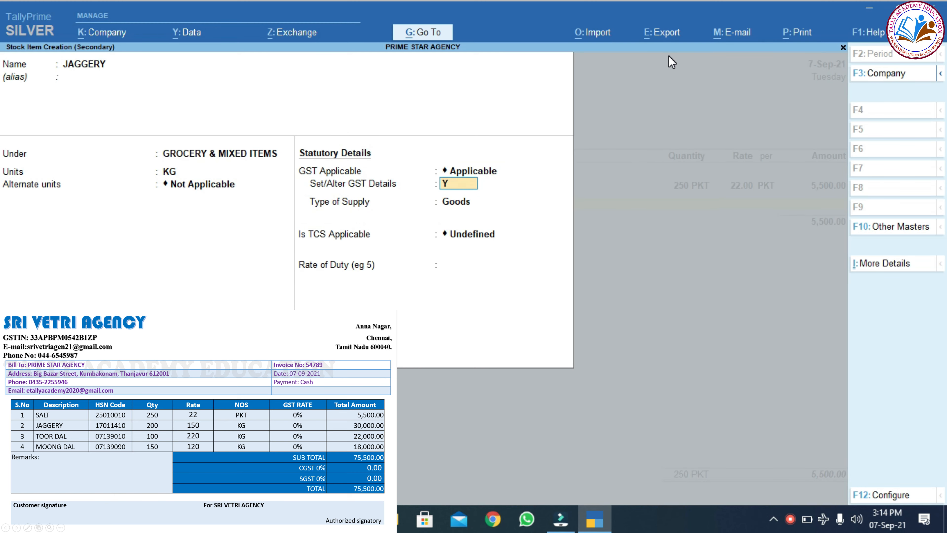
{"action": "type", "text": "es"}
{"action": "key", "text": "Return"}
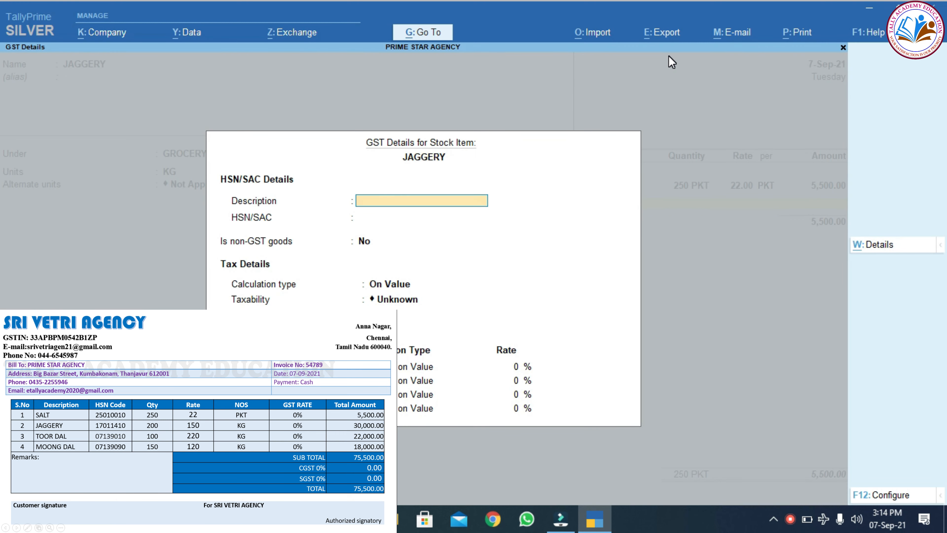
{"action": "key", "text": "Return"}
{"action": "type", "text": "170"}
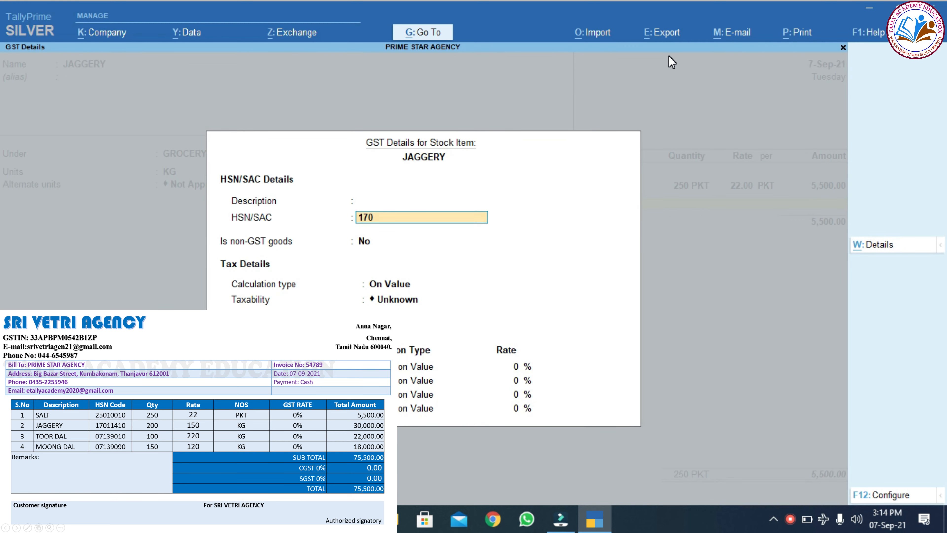
{"action": "type", "text": "11410"}
{"action": "key", "text": "ctrl+a"}
{"action": "key", "text": "Return"}
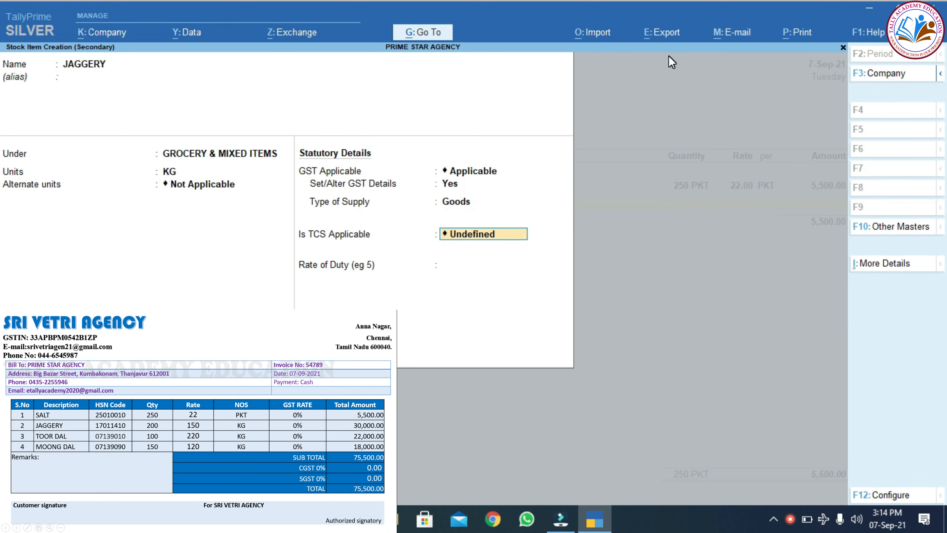
{"action": "key", "text": "ctrl+a"}
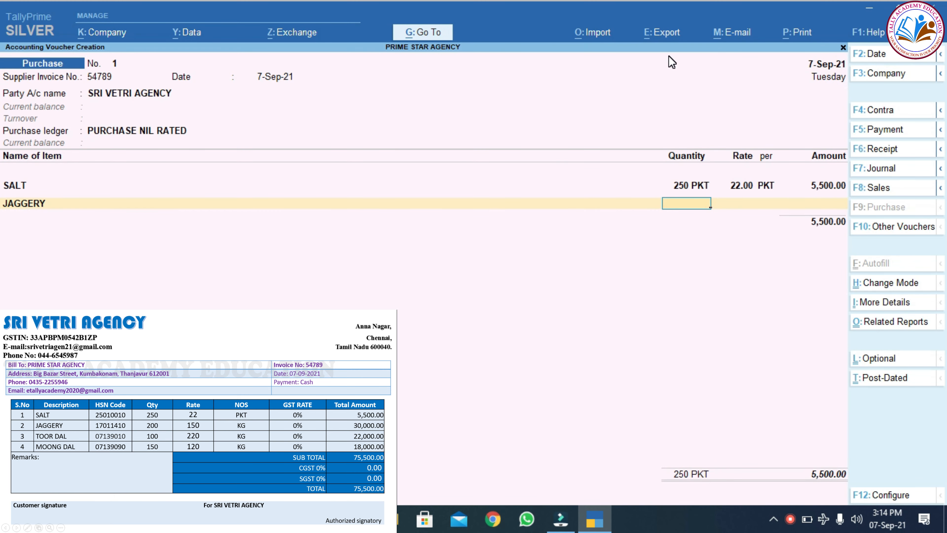
Enter 200 KG of JAGGERY at 150.00, totalling 30,000.00.
{"action": "type", "text": "200"}
{"action": "key", "text": "Return"}
{"action": "type", "text": "150"}
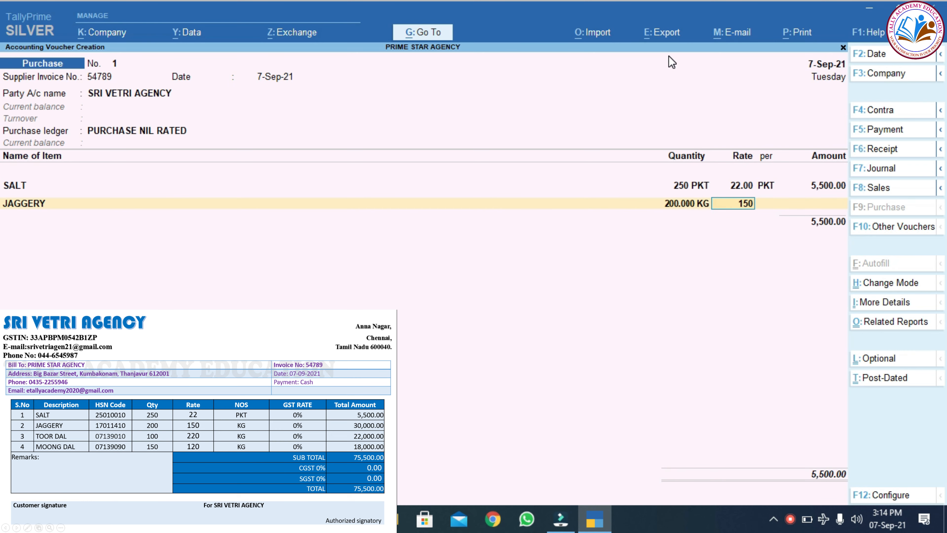
{"action": "key", "text": "Return"}
{"action": "key", "text": "Return"}
{"action": "key", "text": "Return"}
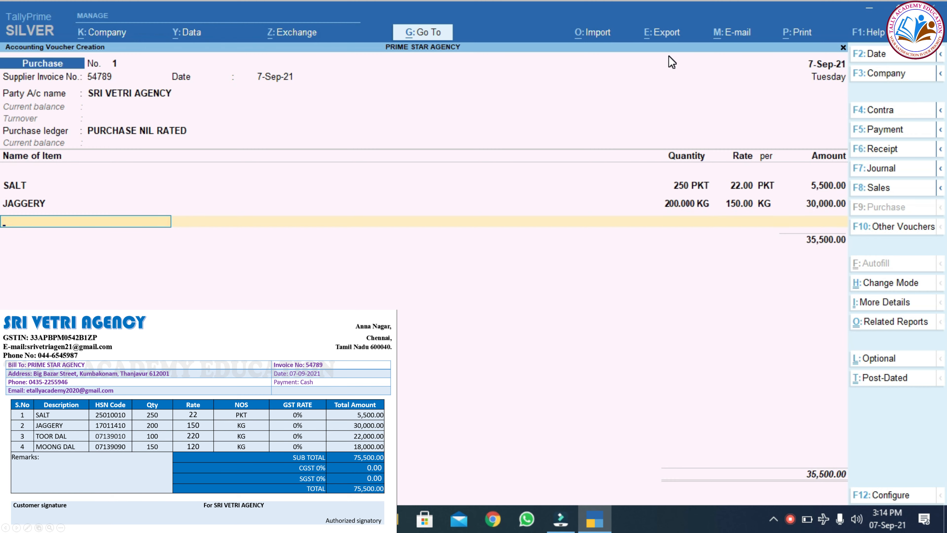
Create stock item TOOR DAL under GROCERY & MIXED ITEMS in KG with HSN 07139010.
{"action": "key", "text": "alt+c"}
{"action": "type", "text": "TO"}
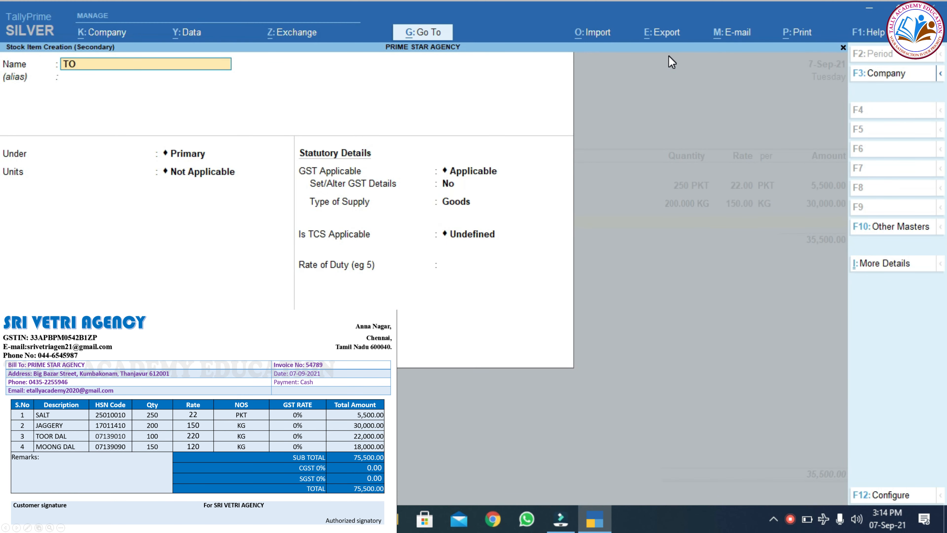
{"action": "type", "text": "OR DAL"}
{"action": "key", "text": "Return"}
{"action": "key", "text": "Return"}
{"action": "key", "text": "Down"}
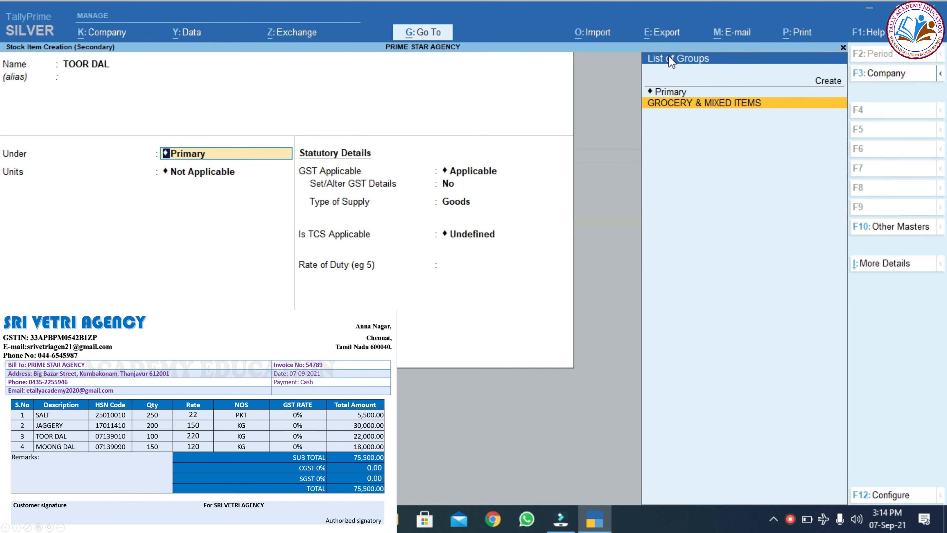
{"action": "key", "text": "Return"}
{"action": "type", "text": "KG"}
{"action": "key", "text": "Return"}
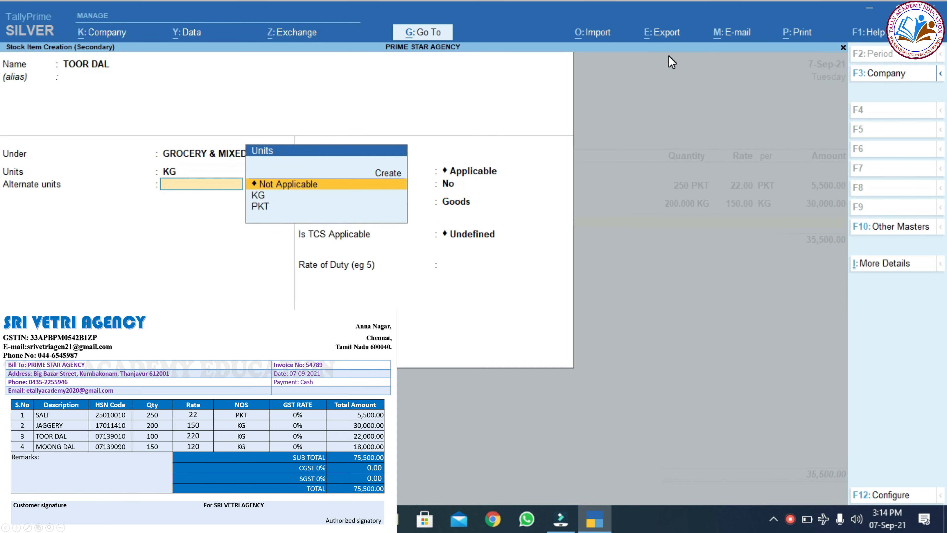
{"action": "key", "text": "Return"}
{"action": "key", "text": "Return"}
{"action": "type", "text": "YES"}
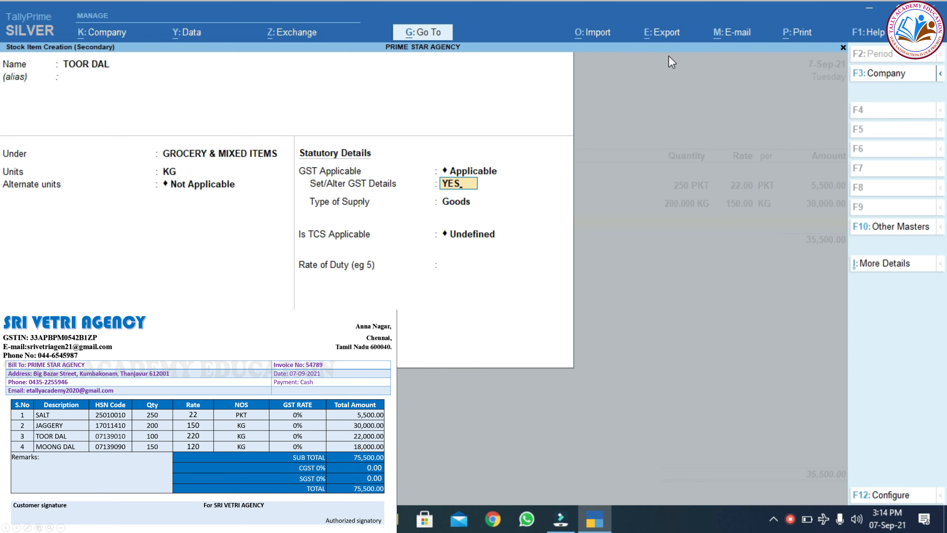
{"action": "key", "text": "Return"}
{"action": "key", "text": "Return"}
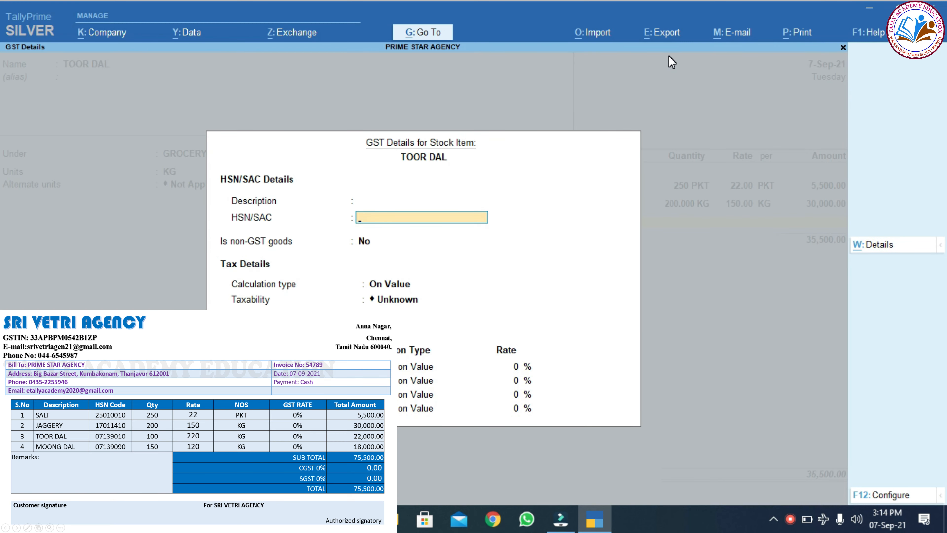
{"action": "type", "text": "07139010"}
{"action": "key", "text": "ctrl+a"}
{"action": "key", "text": "Return"}
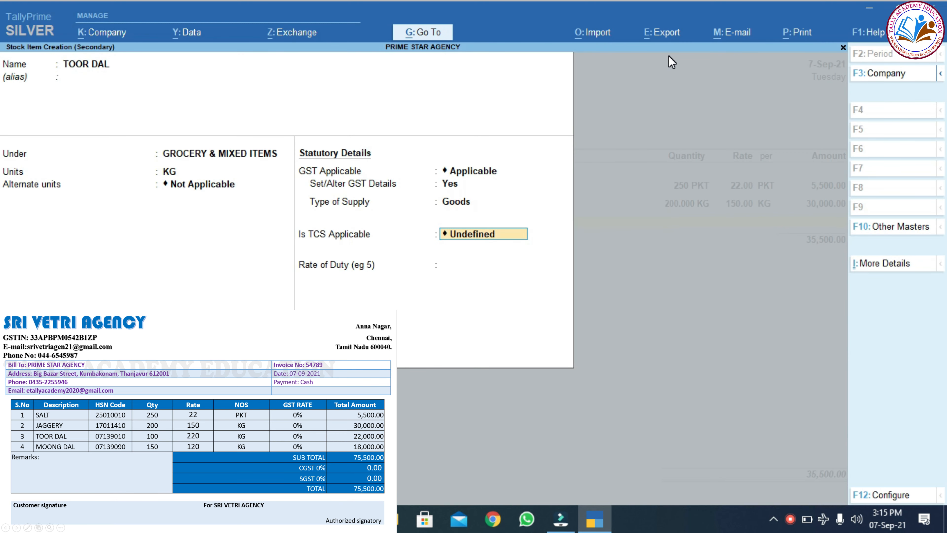
{"action": "key", "text": "ctrl"}
{"action": "key", "text": "ctrl+a"}
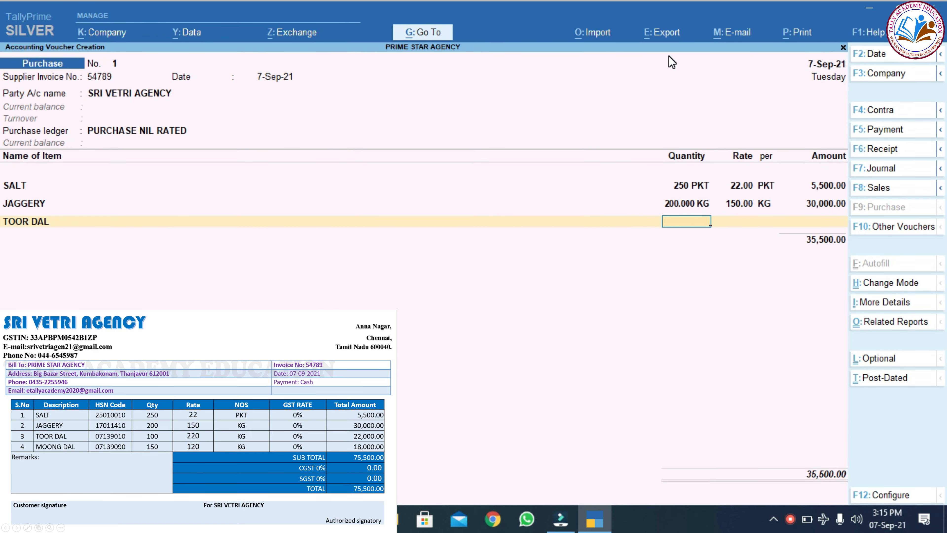
Enter 100 KG of TOOR DAL at 220.00, bringing the voucher to 57,500.00.
{"action": "type", "text": "100"}
{"action": "key", "text": "Return"}
{"action": "type", "text": "220"}
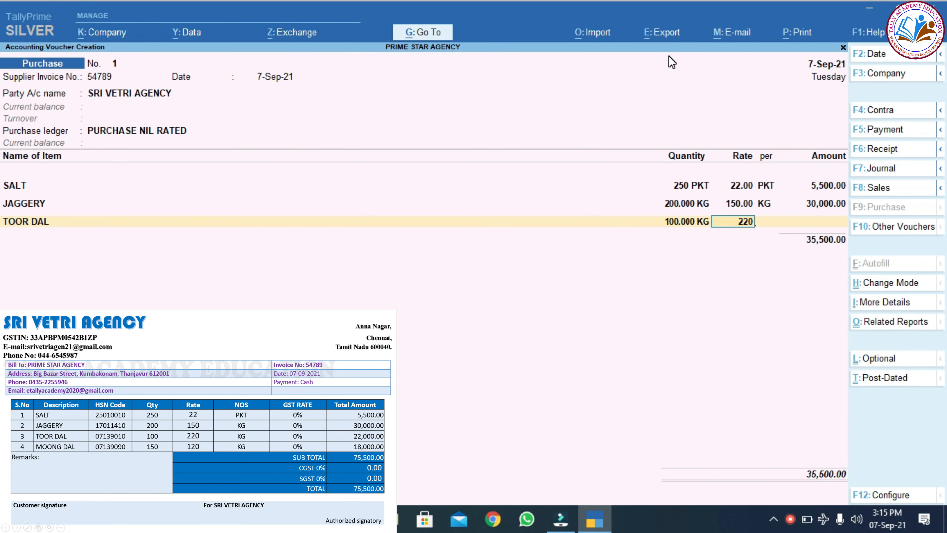
{"action": "key", "text": "Return"}
{"action": "key", "text": "Return"}
{"action": "key", "text": "Return"}
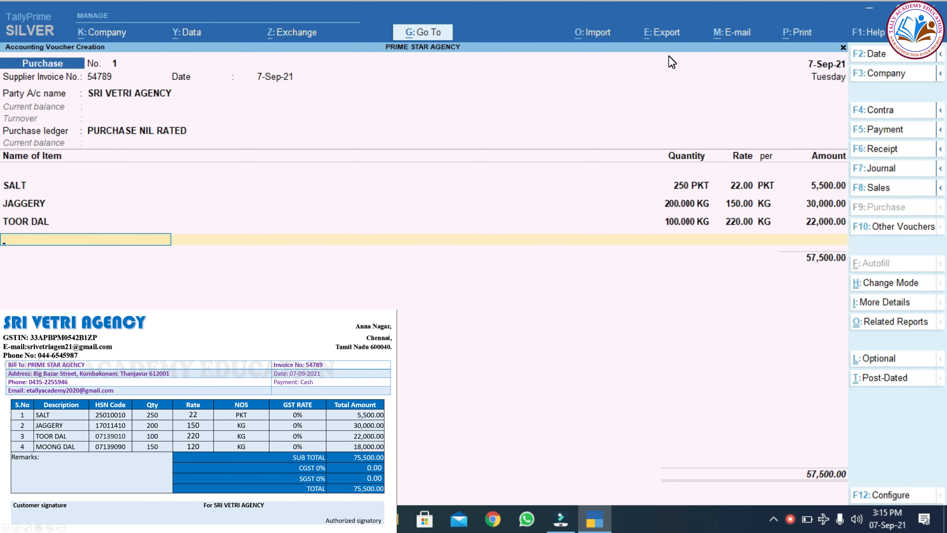
{"action": "key", "text": "alt+c"}
Create stock item MOONG DAL under GROCERY & MIXED ITEMS in KG with HSN 07139090.
{"action": "type", "text": "MOO"}
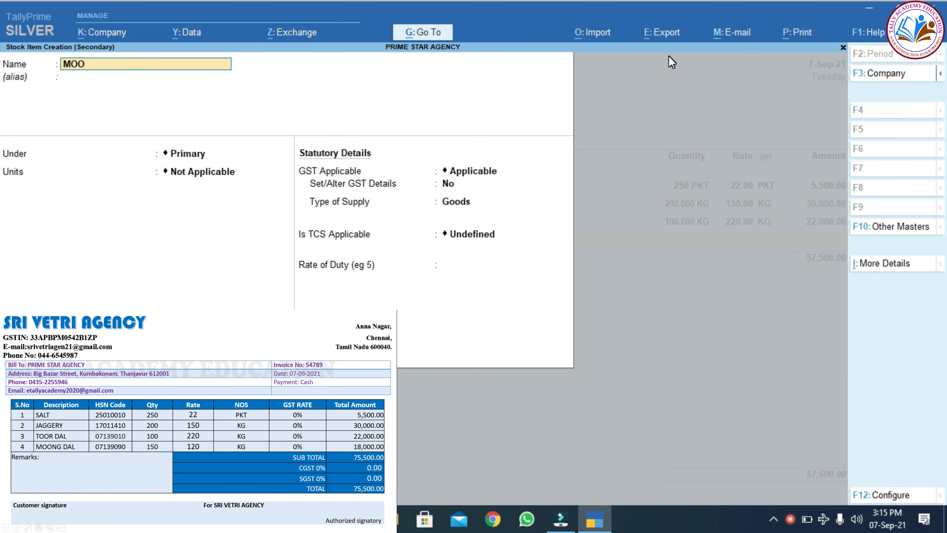
{"action": "type", "text": "NG DAL"}
{"action": "key", "text": "Return"}
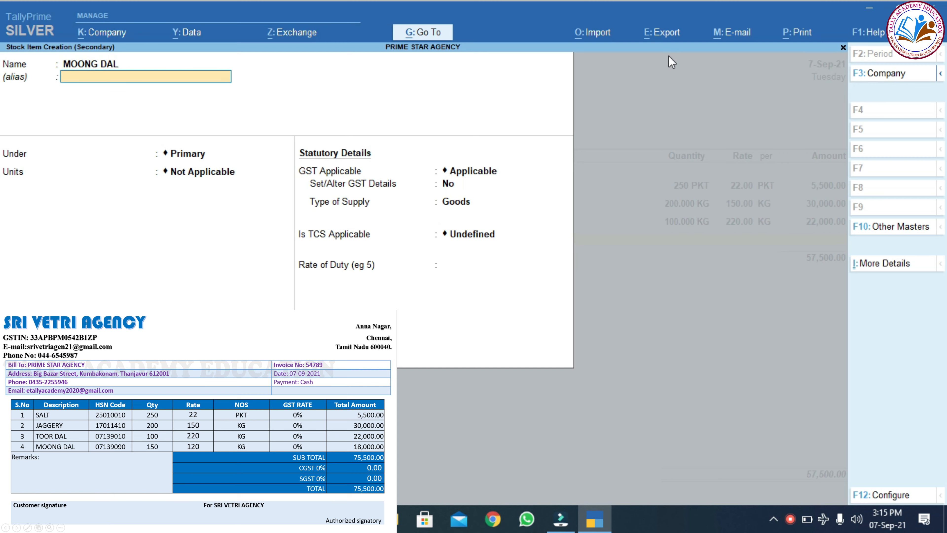
{"action": "key", "text": "Return"}
{"action": "key", "text": "Down"}
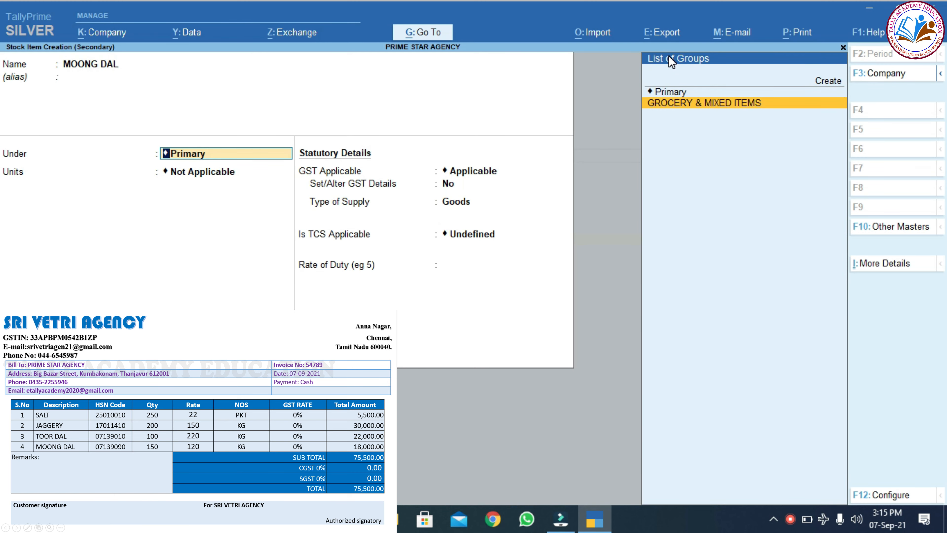
{"action": "key", "text": "Return"}
{"action": "key", "text": "Down"}
{"action": "key", "text": "Return"}
{"action": "key", "text": "Return"}
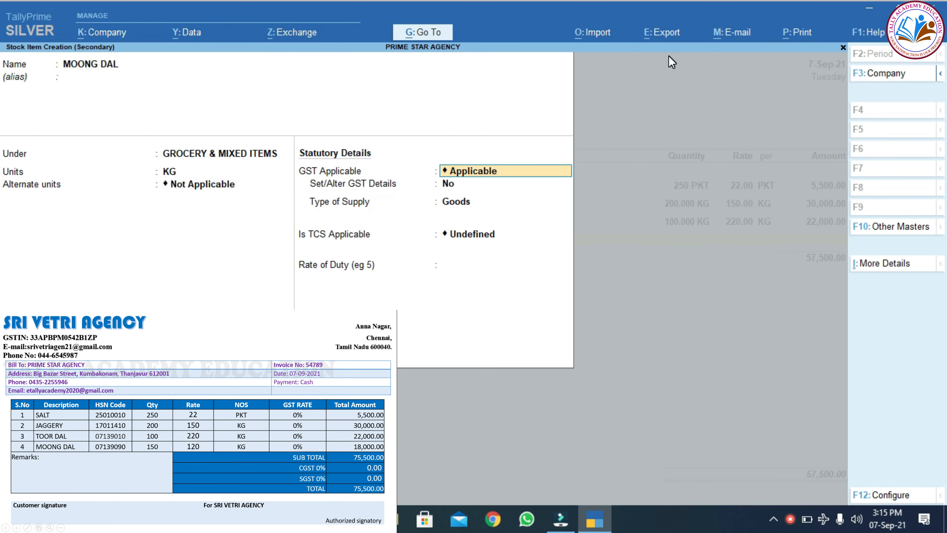
{"action": "key", "text": "Return"}
{"action": "key", "text": "y"}
{"action": "key", "text": "Return"}
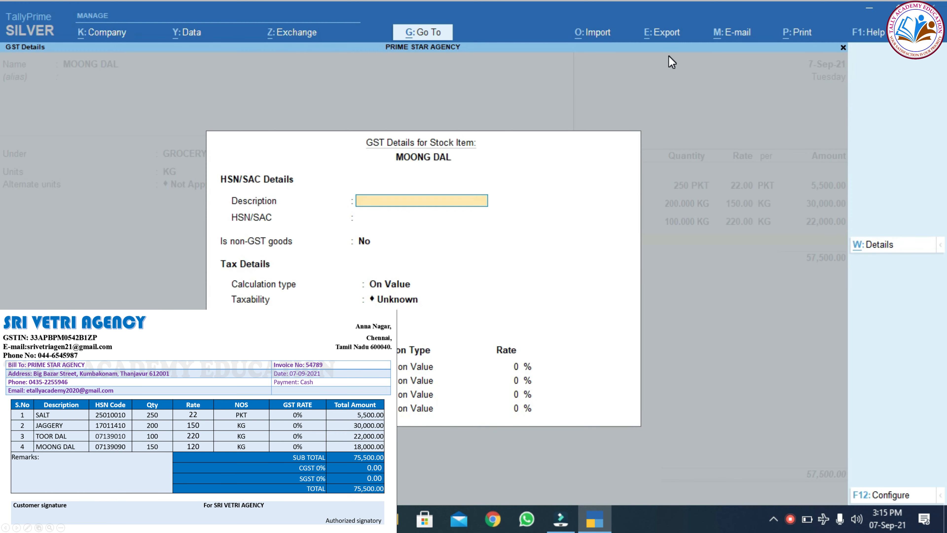
{"action": "type", "text": "0"}
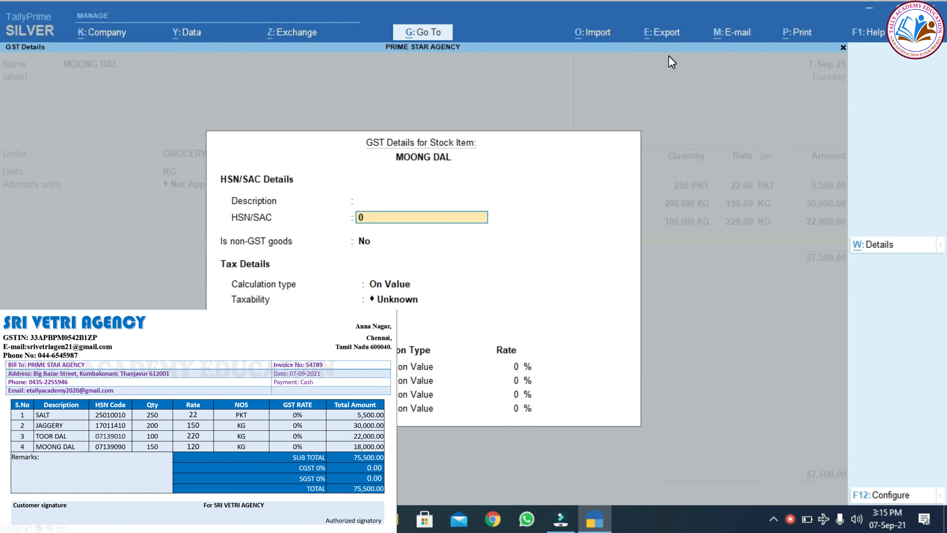
{"action": "type", "text": "7139090"}
{"action": "key", "text": "ctrl+a"}
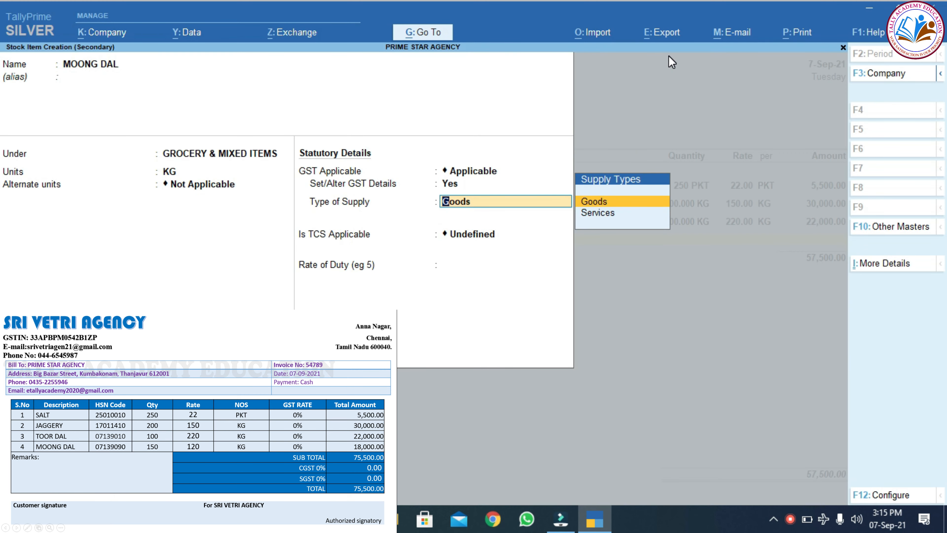
{"action": "key", "text": "Return"}
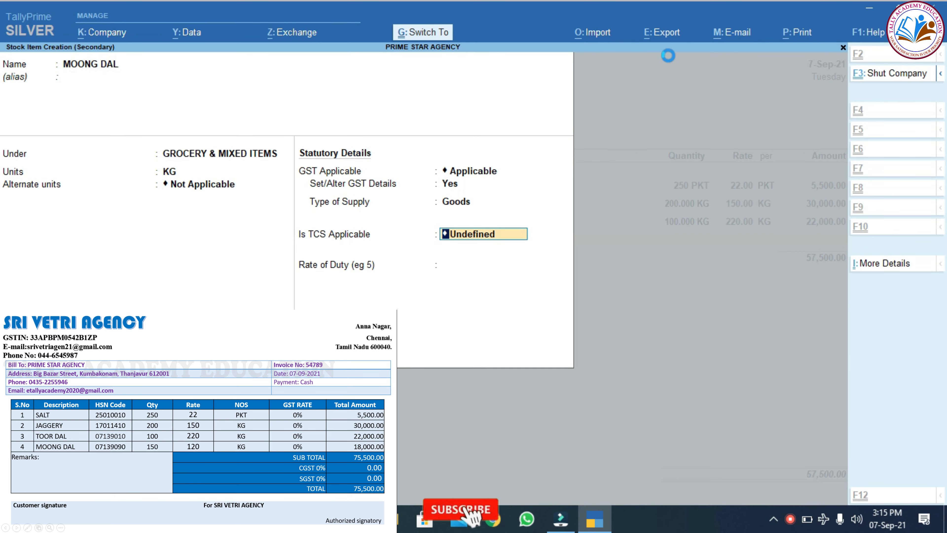
{"action": "key", "text": "ctrl+a"}
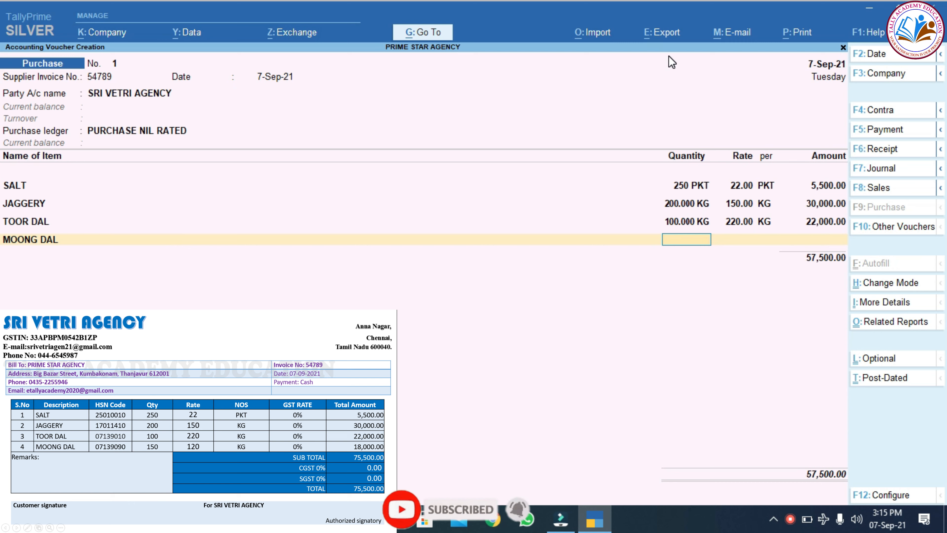
Enter 150 KG of MOONG DAL at 120.00, bringing the purchase total to 75,500.00.
{"action": "type", "text": "150"}
{"action": "key", "text": "Return"}
{"action": "type", "text": "120"}
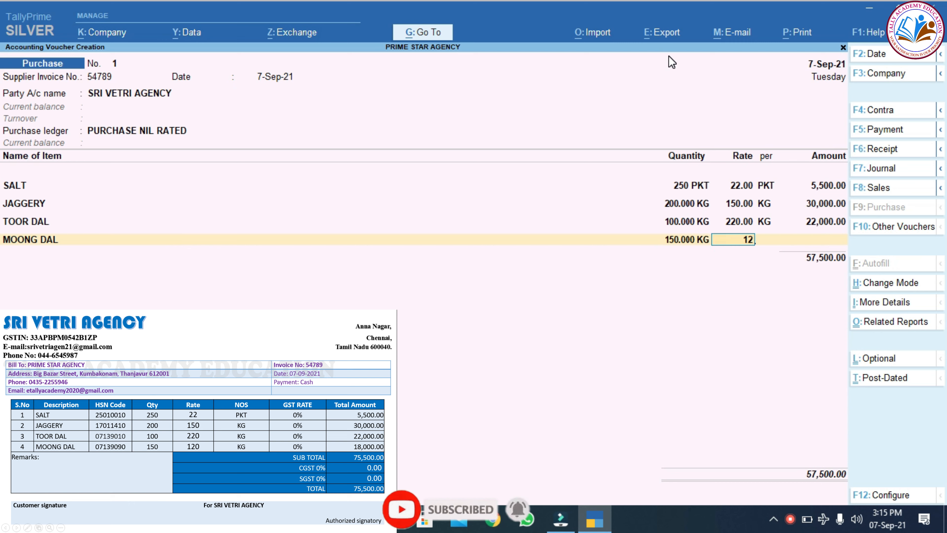
{"action": "key", "text": "Return"}
{"action": "key", "text": "Return"}
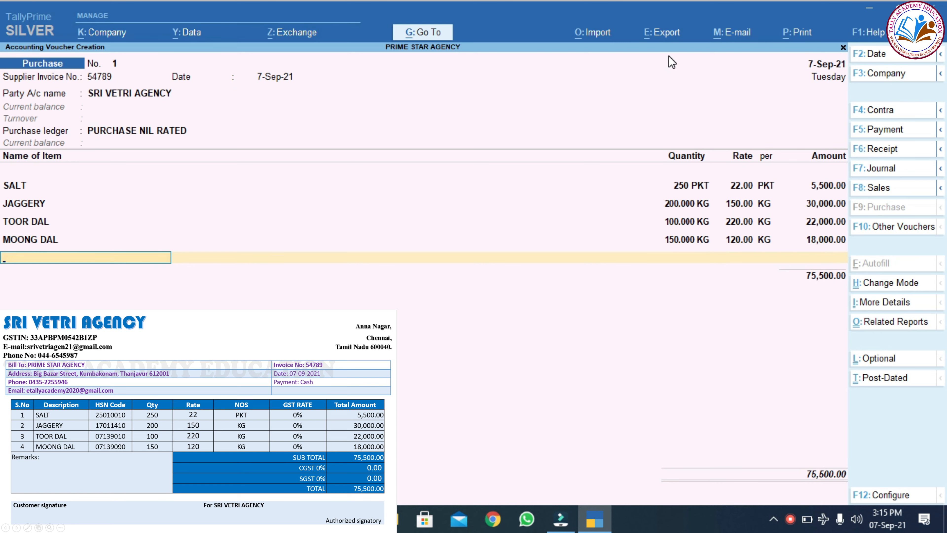
Drop the CGST/SGST rows via End of List and save purchase voucher No. 1 at 75,500.00.
{"action": "key", "text": "Return"}
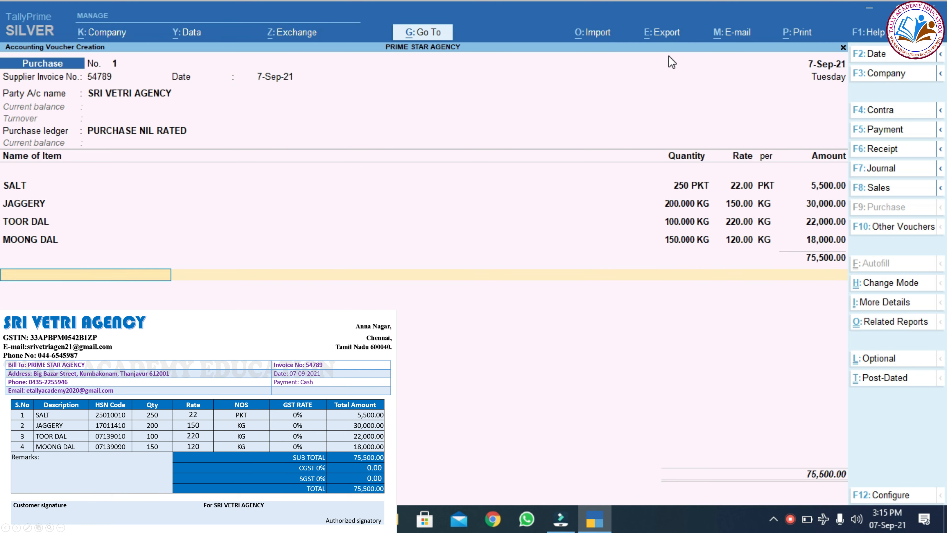
{"action": "type", "text": "C"}
{"action": "key", "text": "Return"}
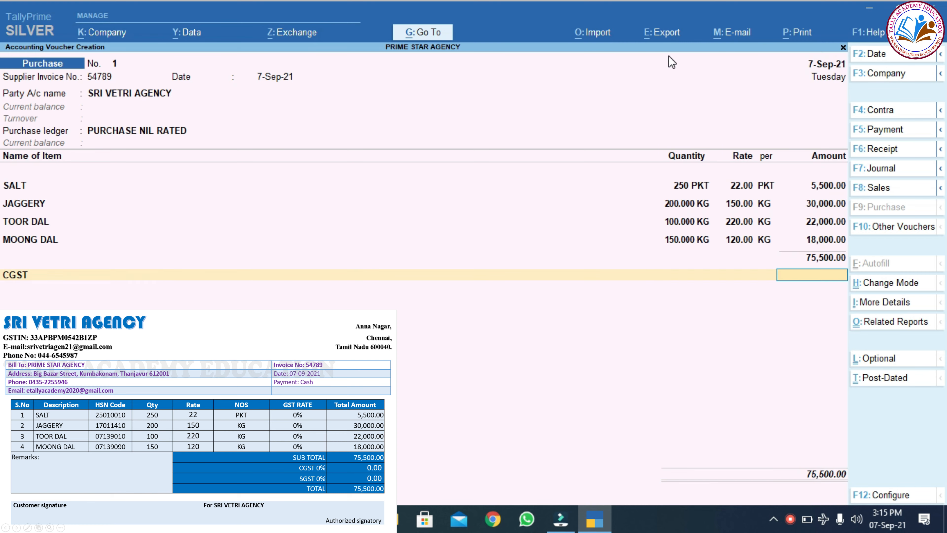
{"action": "key", "text": "BackSpace"}
{"action": "type", "text": "S"}
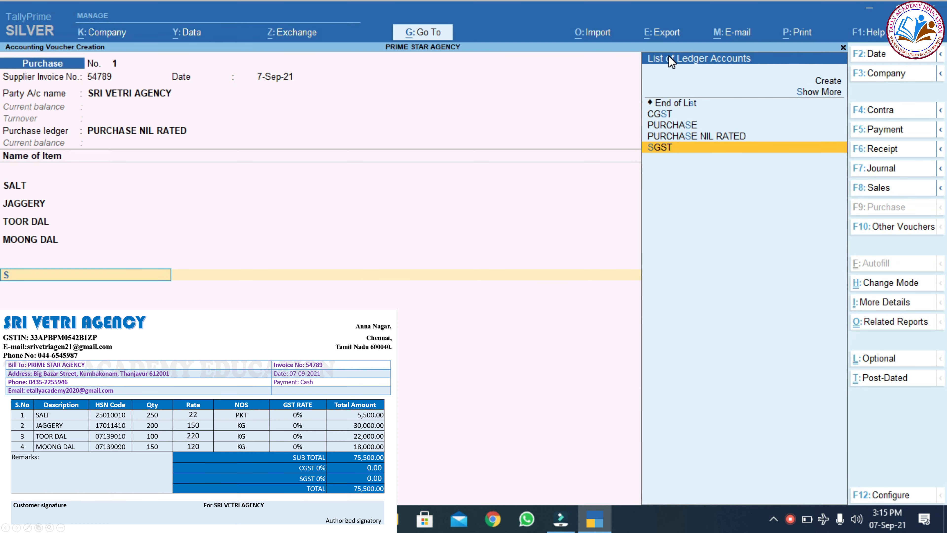
{"action": "key", "text": "Return"}
{"action": "key", "text": "BackSpace"}
{"action": "key", "text": "Up"}
{"action": "key", "text": "Up"}
{"action": "key", "text": "Up"}
{"action": "key", "text": "Up"}
{"action": "key", "text": "Return"}
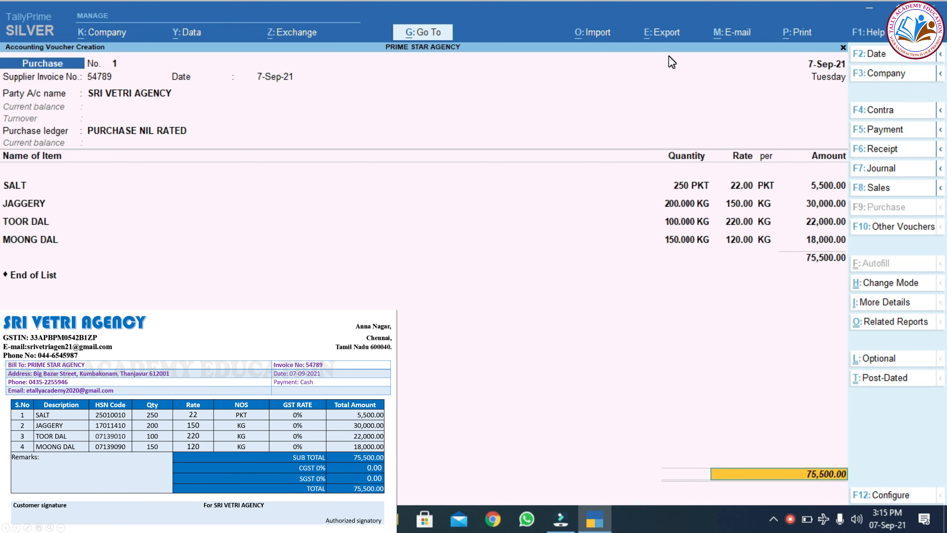
{"action": "key", "text": "Return"}
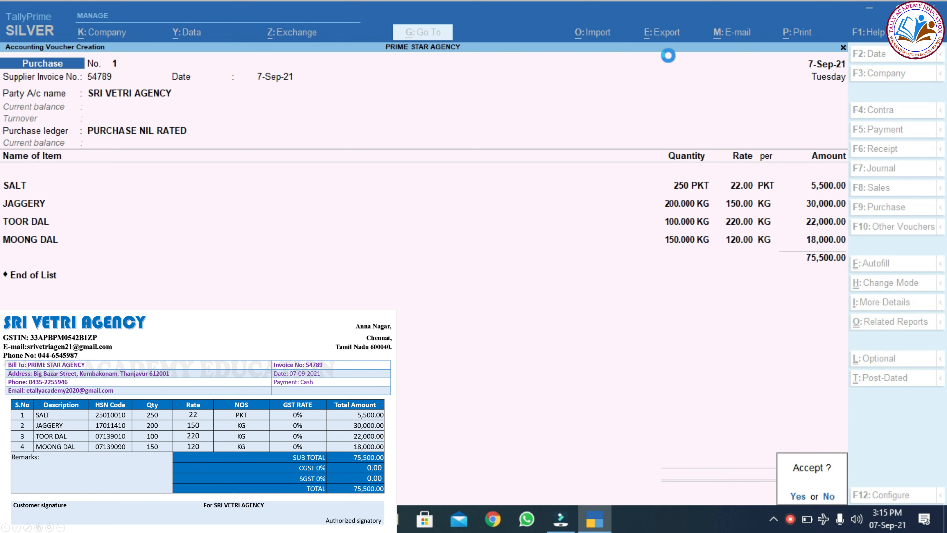
{"action": "key", "text": "Return"}
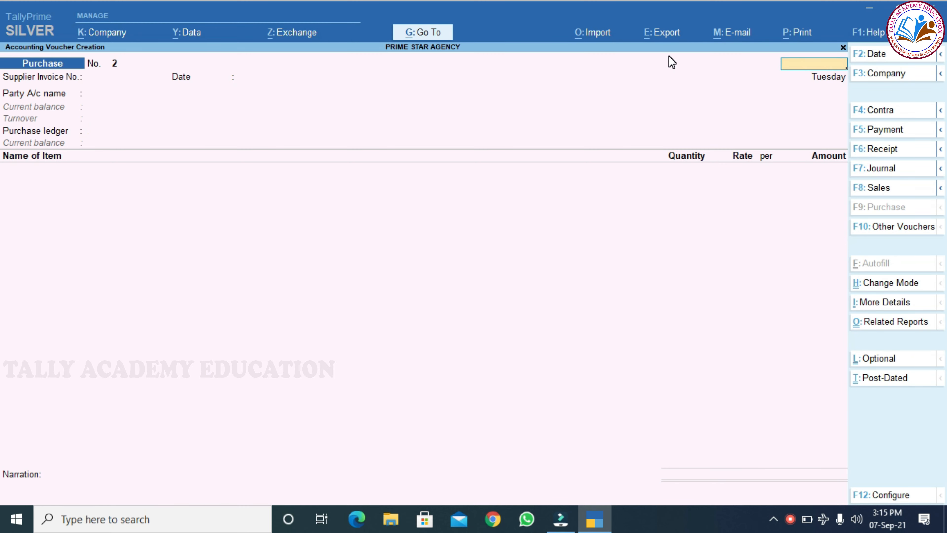
{"action": "key", "text": "Escape"}
Go through Display More Reports and Statutory Reports to open the GSTR-2 report for August 2021.
{"action": "key", "text": "Down"}
{"action": "key", "text": "Down"}
{"action": "key", "text": "Down"}
{"action": "key", "text": "Down"}
{"action": "key", "text": "Down"}
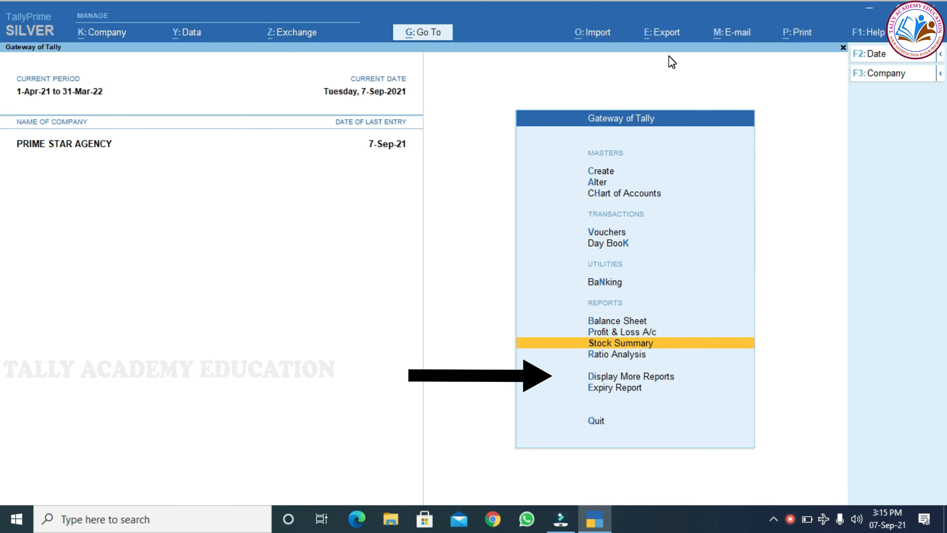
{"action": "key", "text": "Down"}
{"action": "key", "text": "Down"}
{"action": "key", "text": "Return"}
{"action": "key", "text": "Down"}
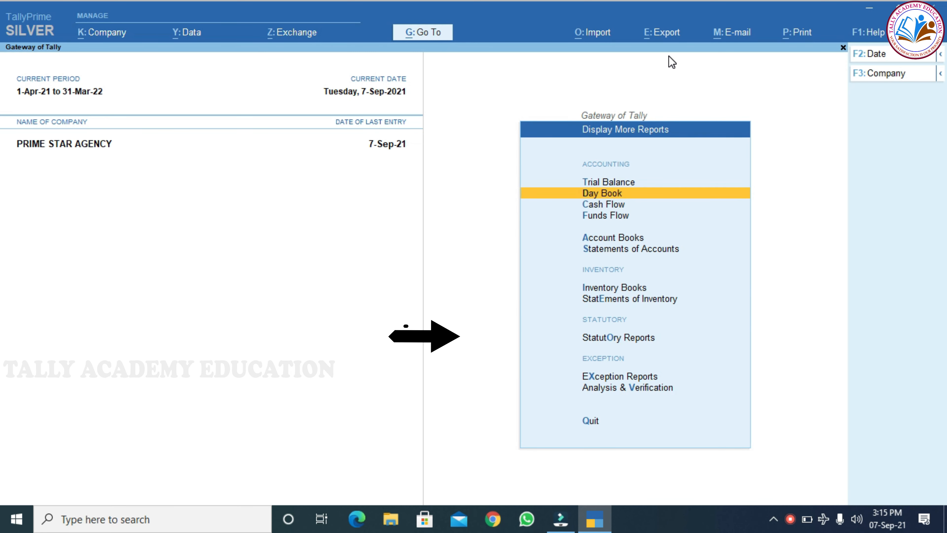
{"action": "key", "text": "Down"}
{"action": "key", "text": "Down"}
{"action": "key", "text": "Down"}
{"action": "key", "text": "Down"}
{"action": "key", "text": "Down"}
{"action": "key", "text": "Down"}
{"action": "key", "text": "Down"}
{"action": "key", "text": "Return"}
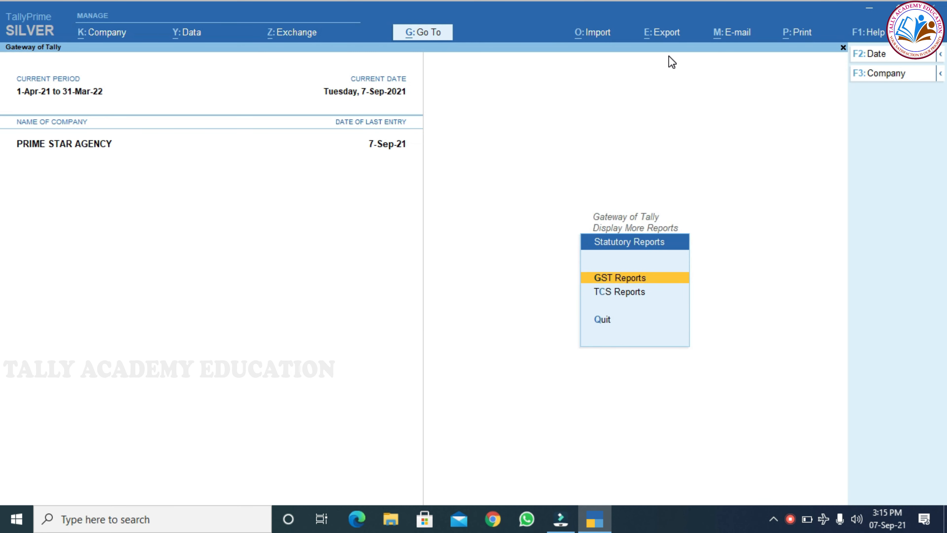
{"action": "key", "text": "Return"}
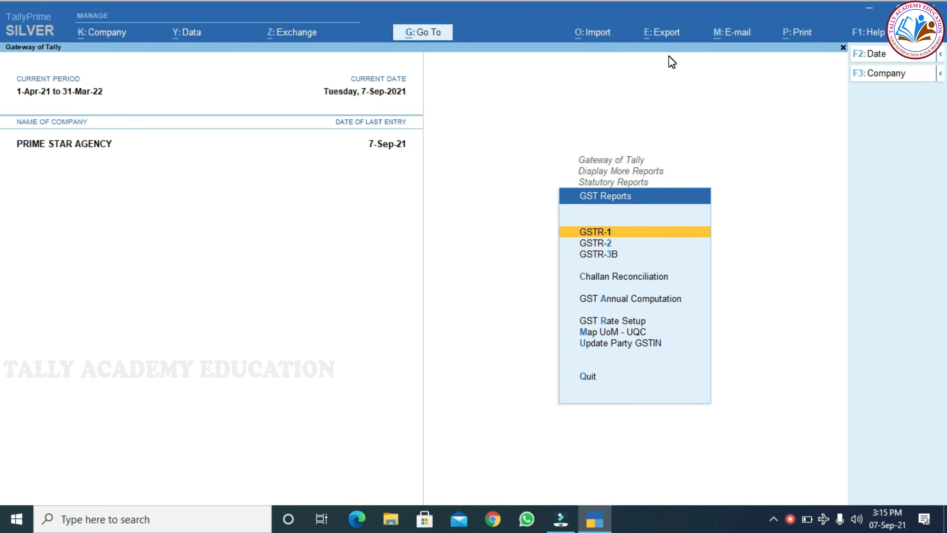
{"action": "key", "text": "Down"}
{"action": "key", "text": "Return"}
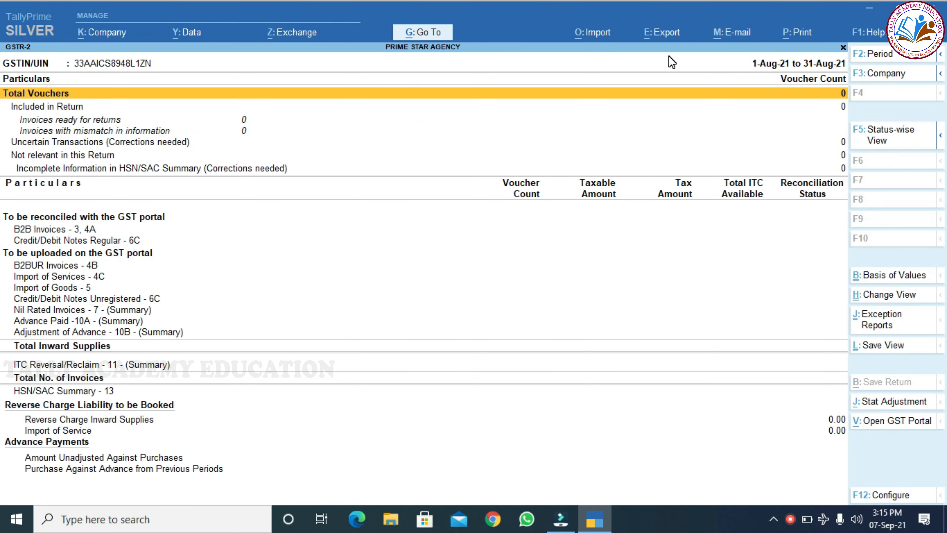
Set the GSTR-2 report period to 01.09.2021 through 30.09.2021.
{"action": "key", "text": "alt+F2"}
{"action": "type", "text": "0"}
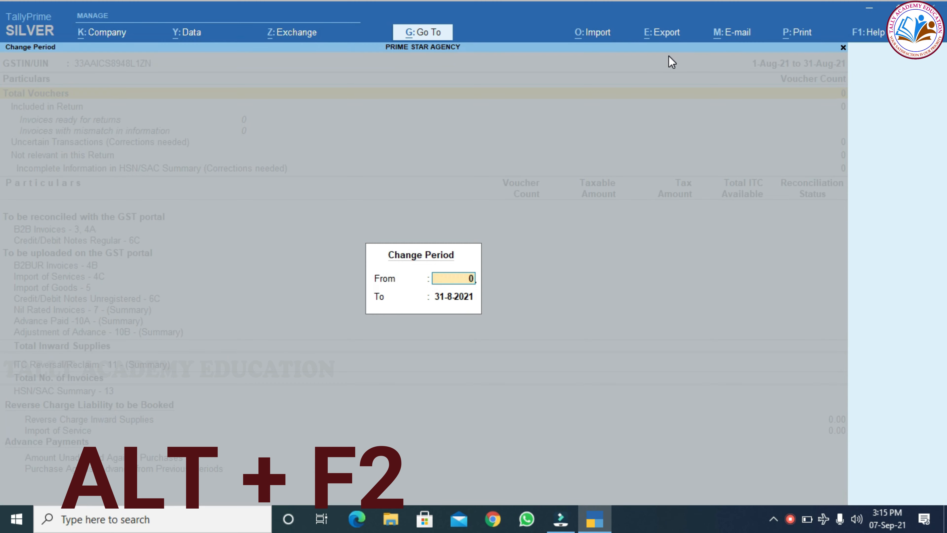
{"action": "type", "text": "1.09."}
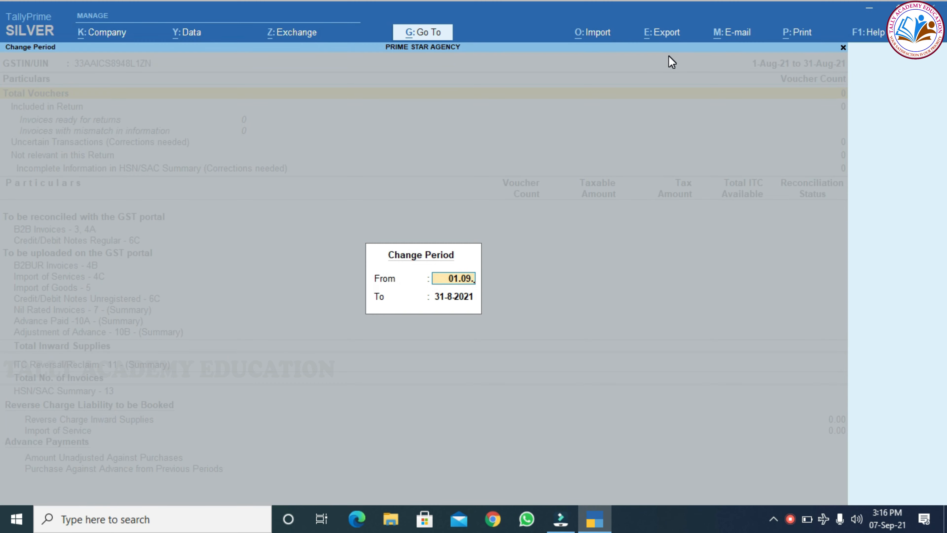
{"action": "type", "text": "2021"}
{"action": "key", "text": "Return"}
{"action": "type", "text": "3"}
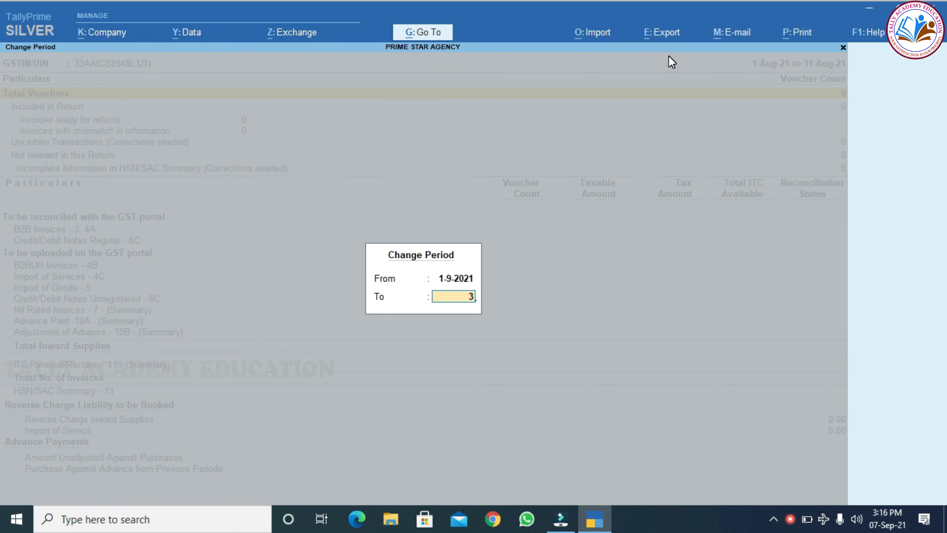
{"action": "type", "text": "0.09"}
{"action": "key", "text": "Return"}
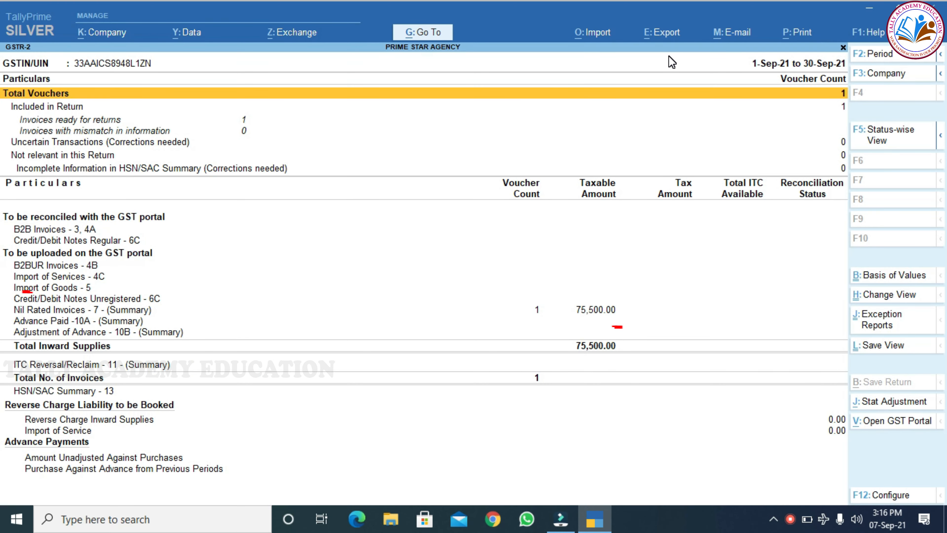
Check the 75,500 purchase under Nil Rated Invoices, then return to the Gateway of Tally.
{"action": "key", "text": "Down"}
{"action": "key", "text": "Down"}
{"action": "key", "text": "Down"}
{"action": "key", "text": "Down"}
{"action": "key", "text": "Down"}
{"action": "key", "text": "Down"}
{"action": "key", "text": "Down"}
{"action": "key", "text": "Down"}
{"action": "key", "text": "Down"}
{"action": "key", "text": "Down"}
{"action": "key", "text": "Down"}
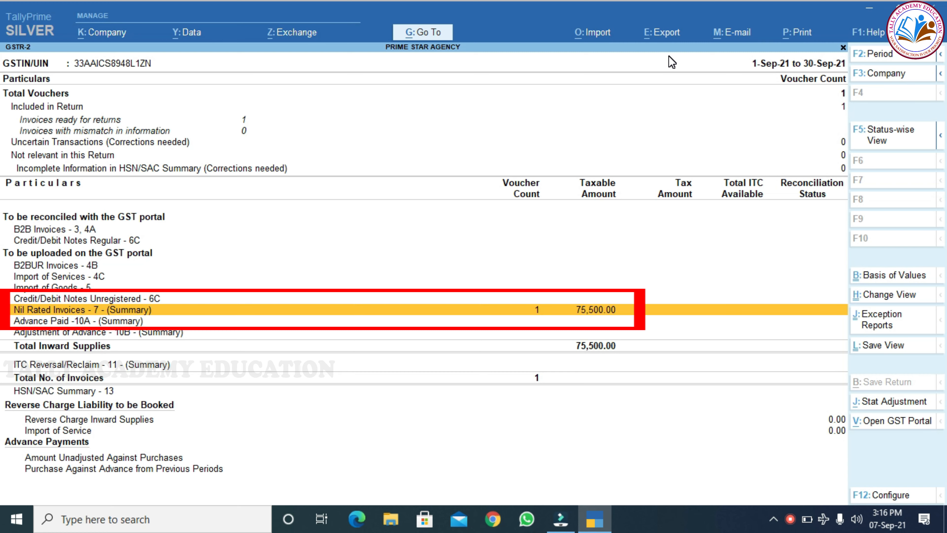
{"action": "key", "text": "Return"}
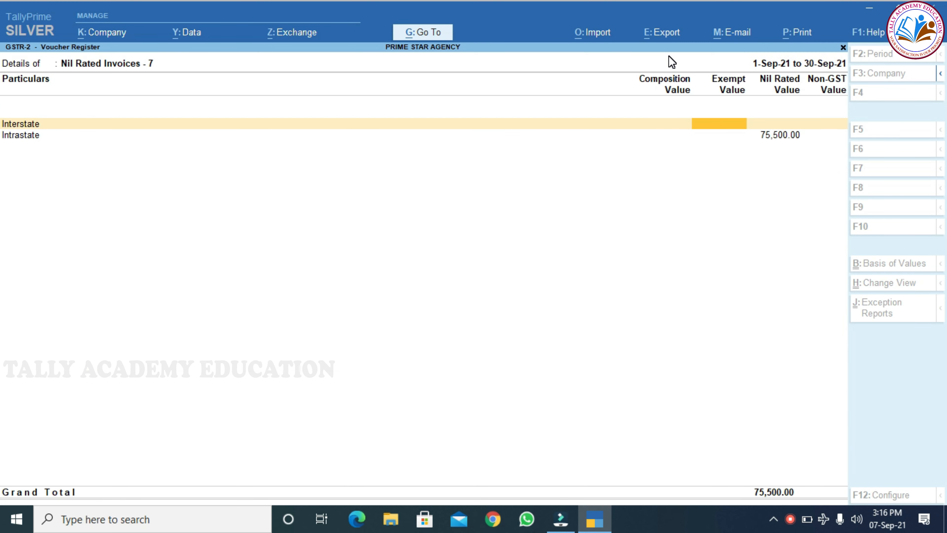
{"action": "key", "text": "Escape"}
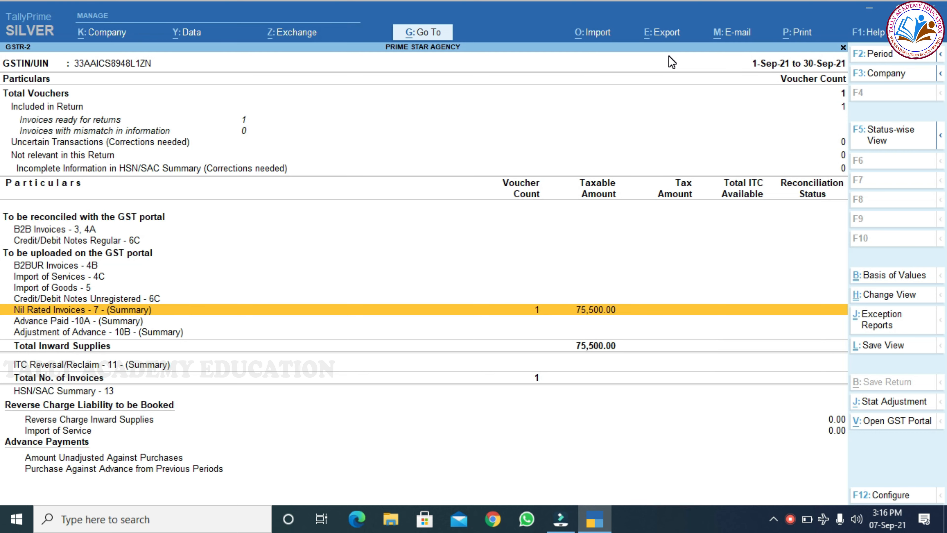
{"action": "key", "text": "Escape"}
{"action": "key", "text": "Escape"}
{"action": "key", "text": "Escape"}
{"action": "key", "text": "Escape"}
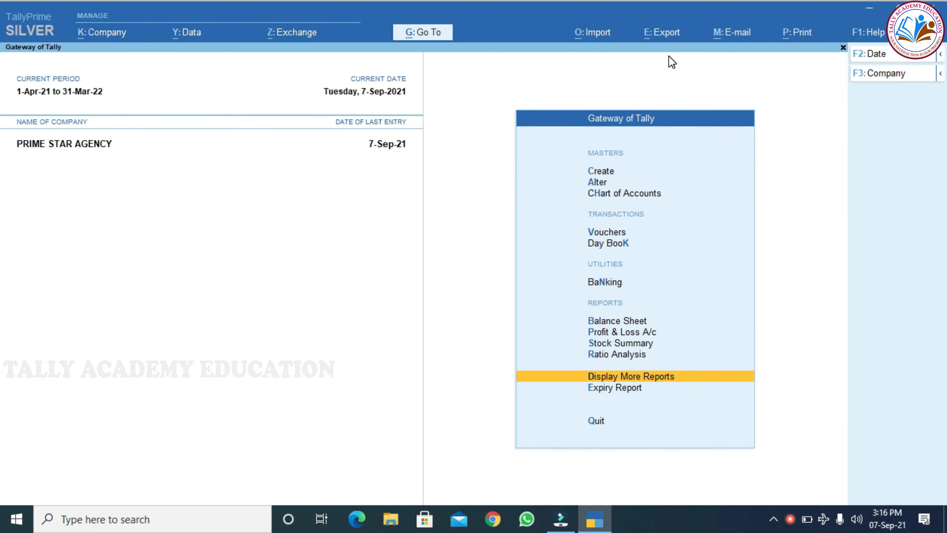
Start a sales voucher for ZAM ZAM SUPER MARKET, Tamil Nadu supply, and begin a new sales ledger.
{"action": "key", "text": "v"}
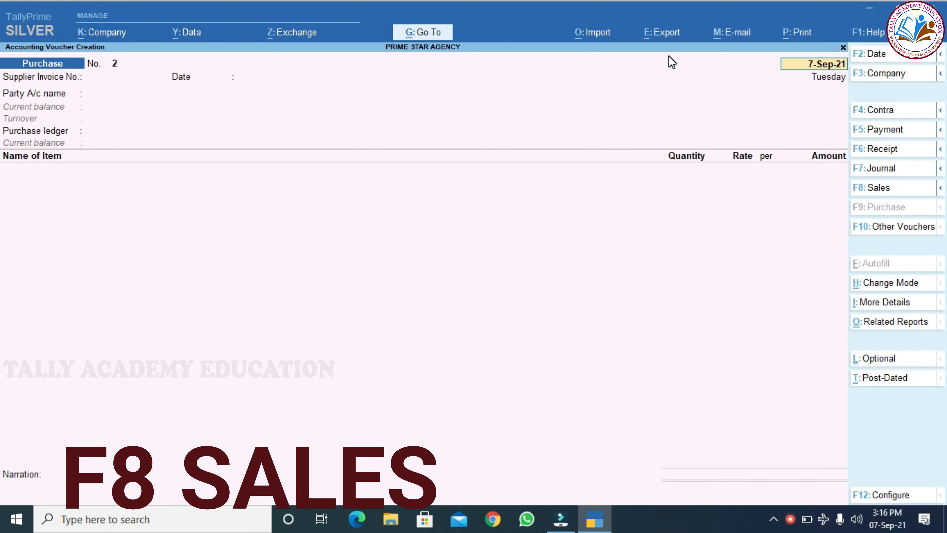
{"action": "key", "text": "F8"}
{"action": "key", "text": "Return"}
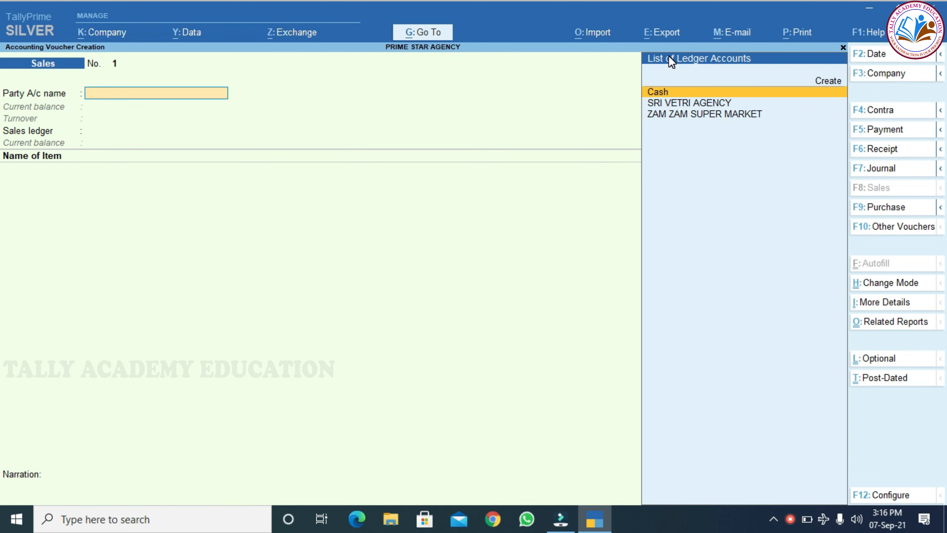
{"action": "key", "text": "Down"}
{"action": "key", "text": "Down"}
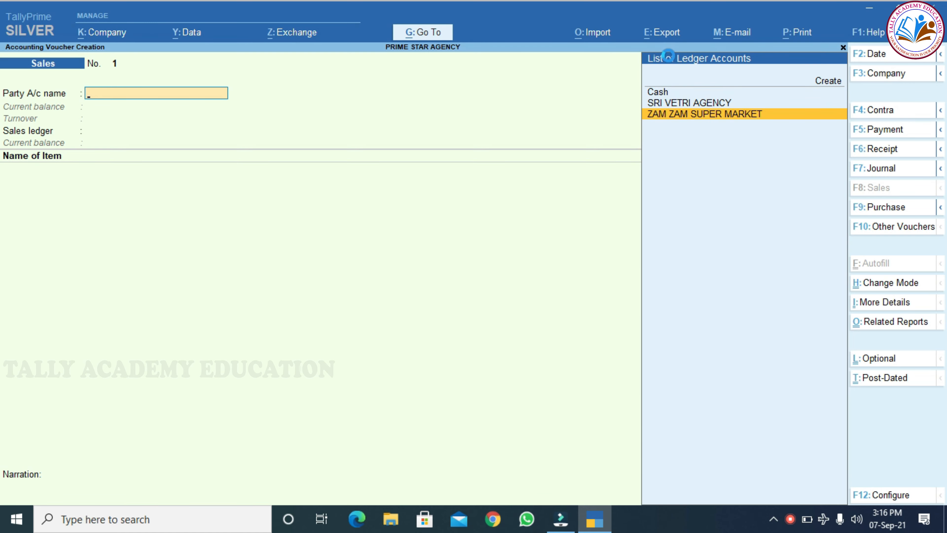
{"action": "key", "text": "Return"}
{"action": "key", "text": "Return"}
{"action": "key", "text": "Return"}
{"action": "key", "text": "Return"}
{"action": "key", "text": "Return"}
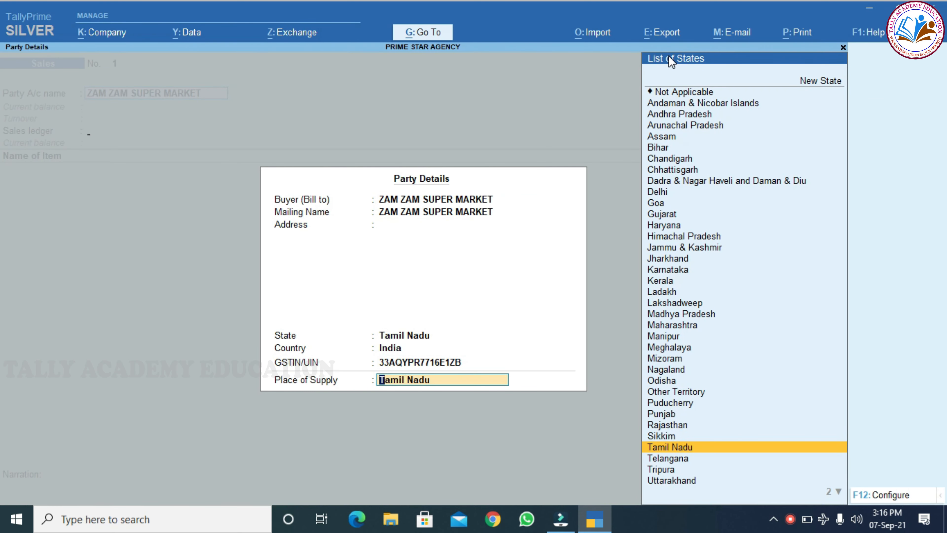
{"action": "key", "text": "Return"}
{"action": "key", "text": "alt+c"}
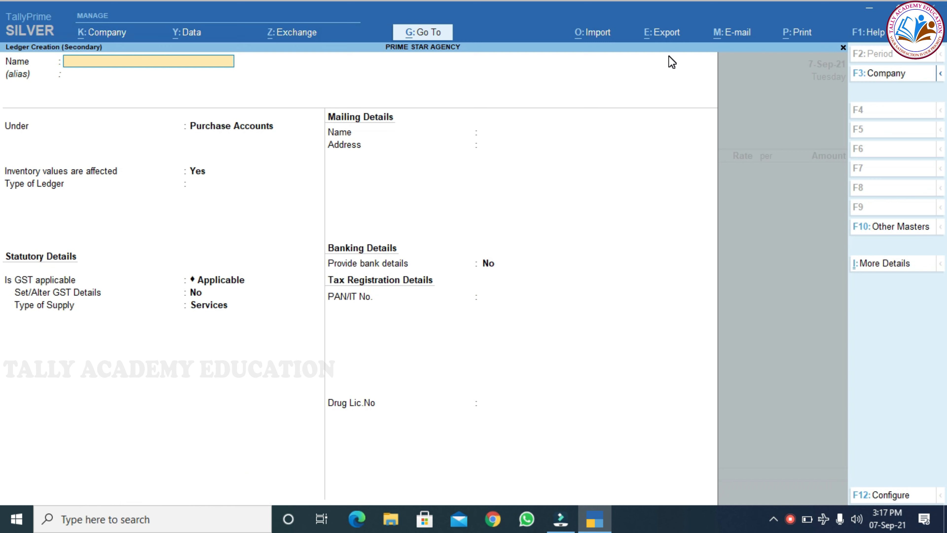
Name the new ledger SALES NIL RATED and place it under Sales Accounts.
{"action": "type", "text": "SALES NIL"}
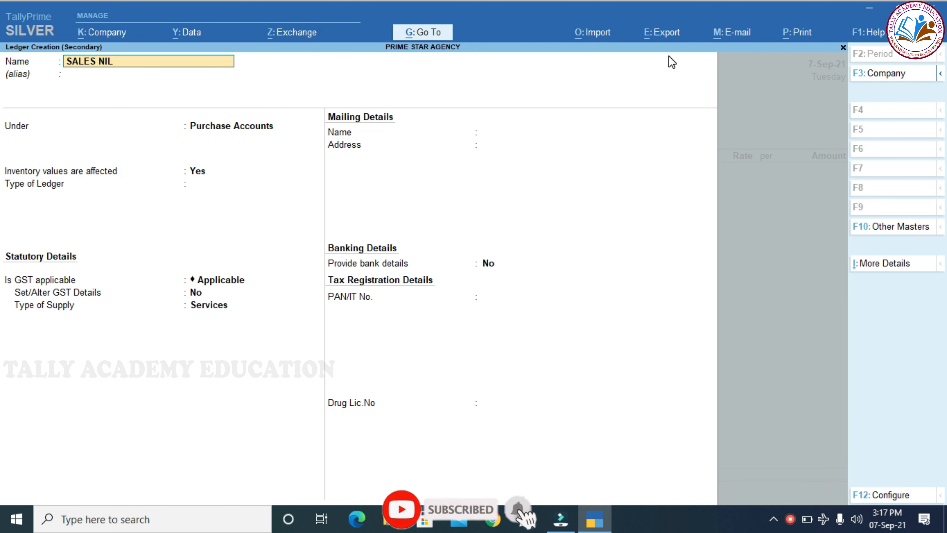
{"action": "type", "text": " RATED"}
{"action": "key", "text": "Return"}
{"action": "key", "text": "Return"}
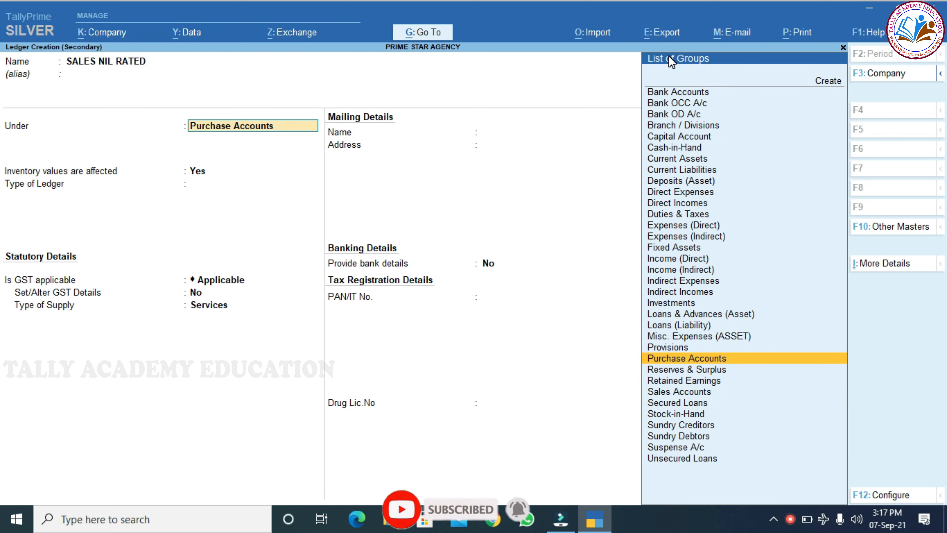
{"action": "type", "text": "SALES"}
{"action": "key", "text": "Return"}
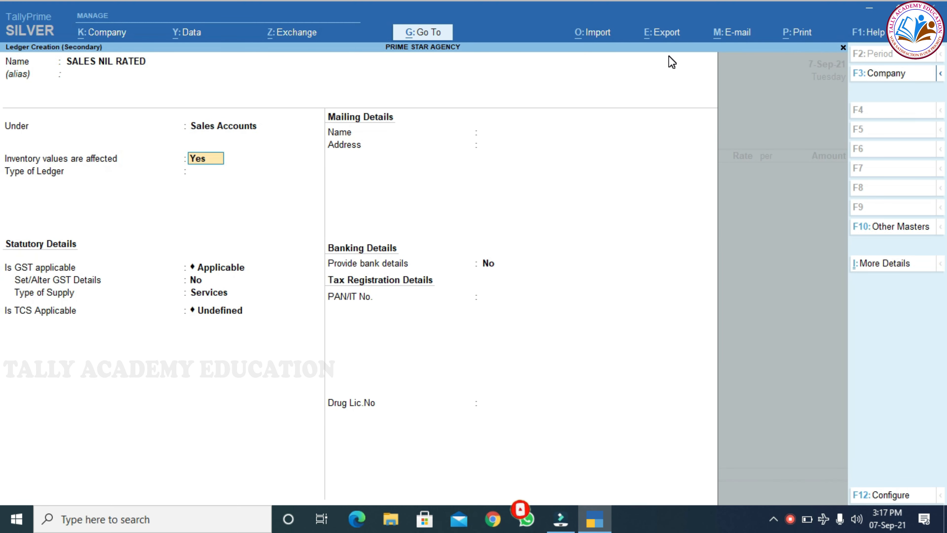
{"action": "key", "text": "Return"}
Enable GST details with Sales Nil Rated nature and Goods supply type, then save the ledger.
{"action": "key", "text": "Return"}
{"action": "key", "text": "Return"}
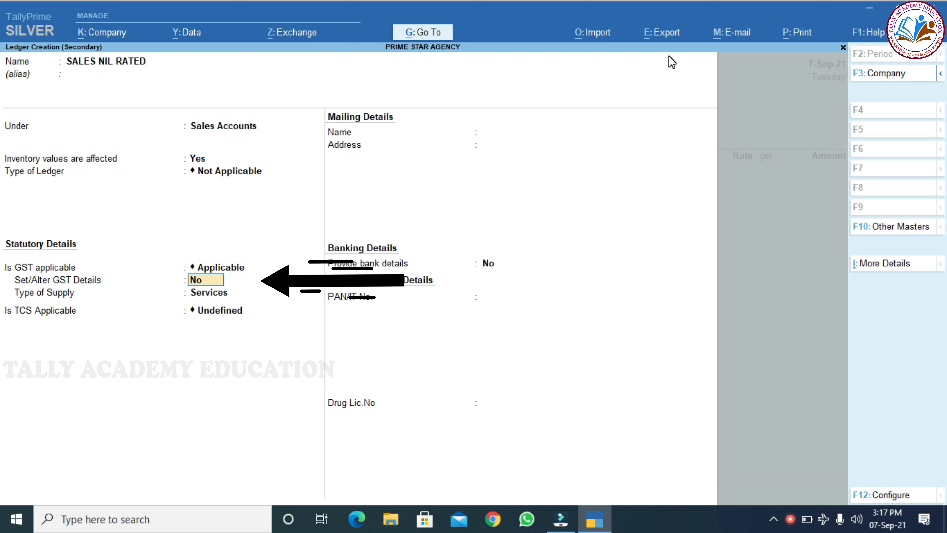
{"action": "key", "text": "y"}
{"action": "key", "text": "Return"}
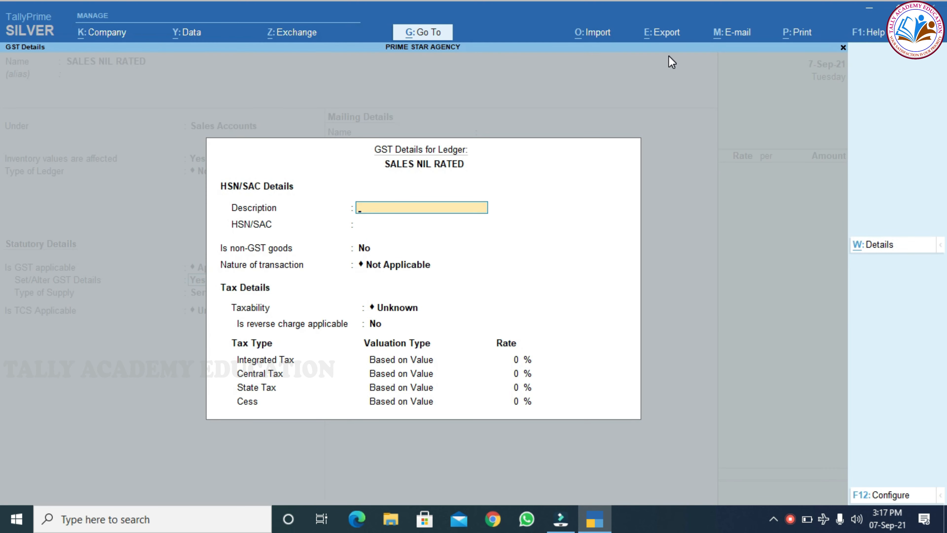
{"action": "key", "text": "Return"}
{"action": "key", "text": "Return"}
{"action": "key", "text": "Return"}
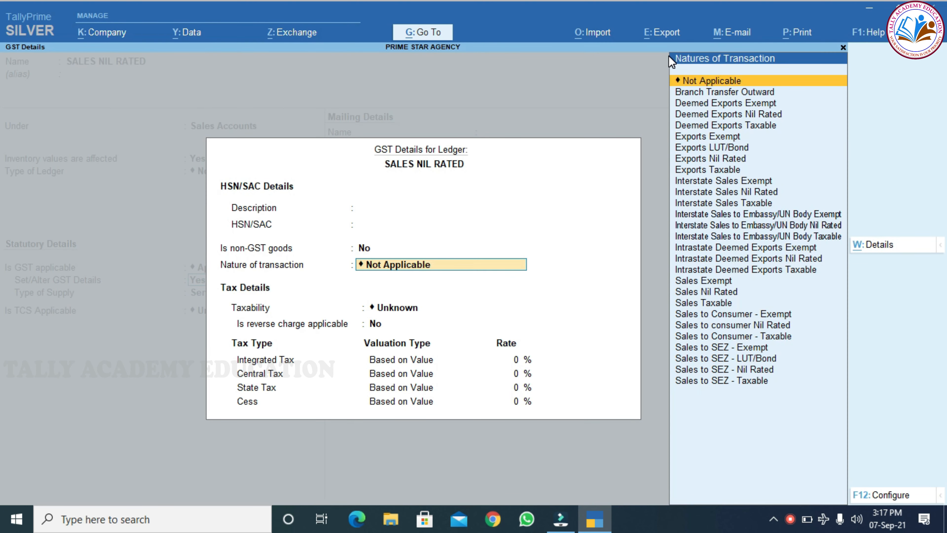
{"action": "key", "text": "Down"}
{"action": "key", "text": "Down"}
{"action": "key", "text": "Down"}
{"action": "key", "text": "Down"}
{"action": "key", "text": "Down"}
{"action": "key", "text": "Down"}
{"action": "key", "text": "Down"}
{"action": "key", "text": "Down"}
{"action": "key", "text": "Down"}
{"action": "key", "text": "Down"}
{"action": "key", "text": "Down"}
{"action": "key", "text": "Down"}
{"action": "key", "text": "Down"}
{"action": "key", "text": "Down"}
{"action": "key", "text": "Down"}
{"action": "key", "text": "Down"}
{"action": "key", "text": "Down"}
{"action": "key", "text": "Down"}
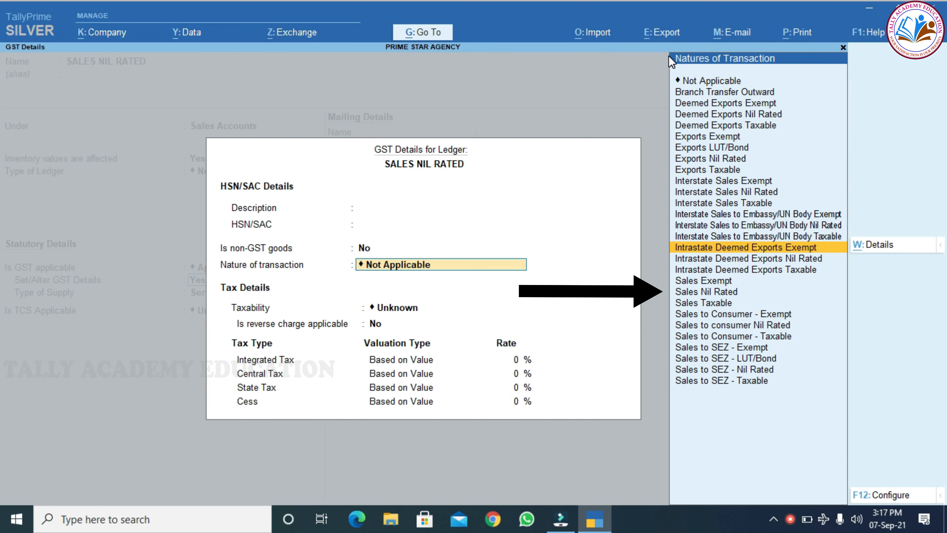
{"action": "key", "text": "Down"}
{"action": "key", "text": "Return"}
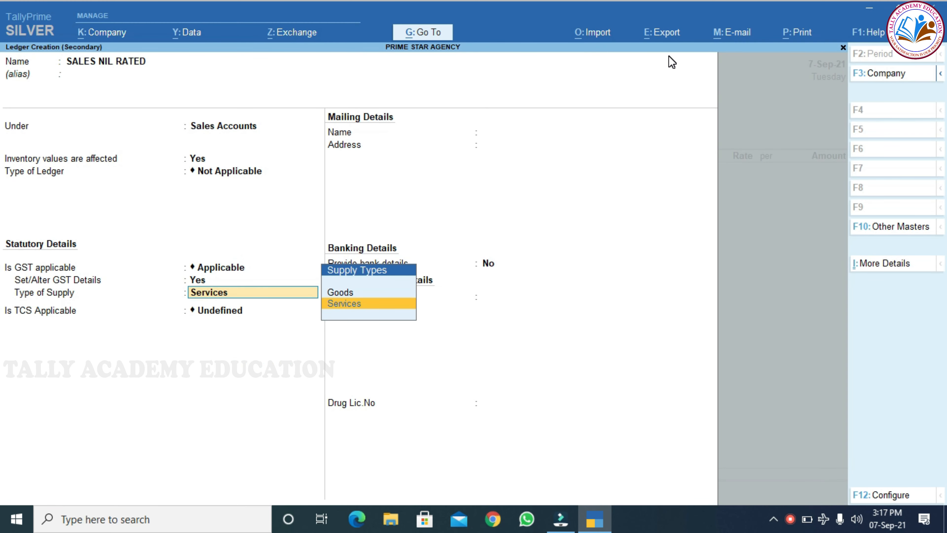
{"action": "key", "text": "Up"}
{"action": "key", "text": "Return"}
{"action": "key", "text": "ctrl"}
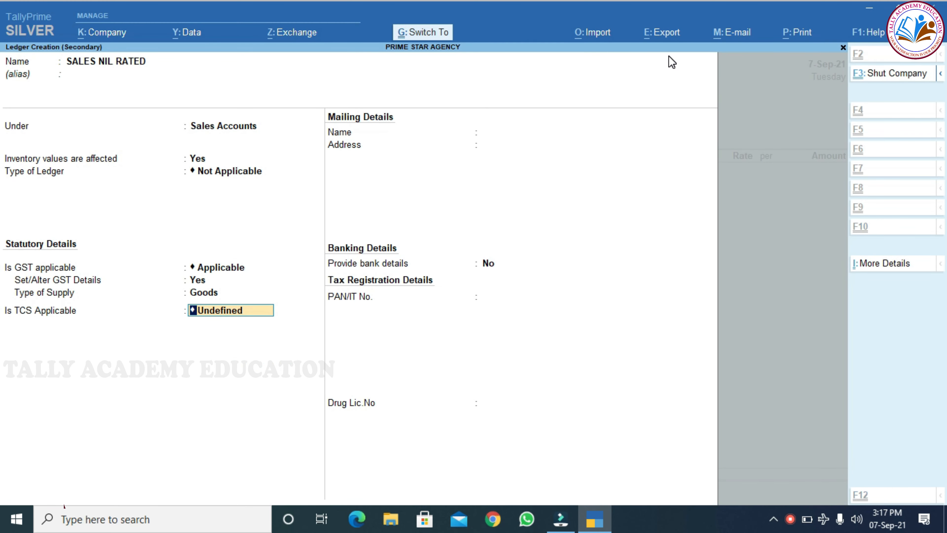
{"action": "key", "text": "ctrl+a"}
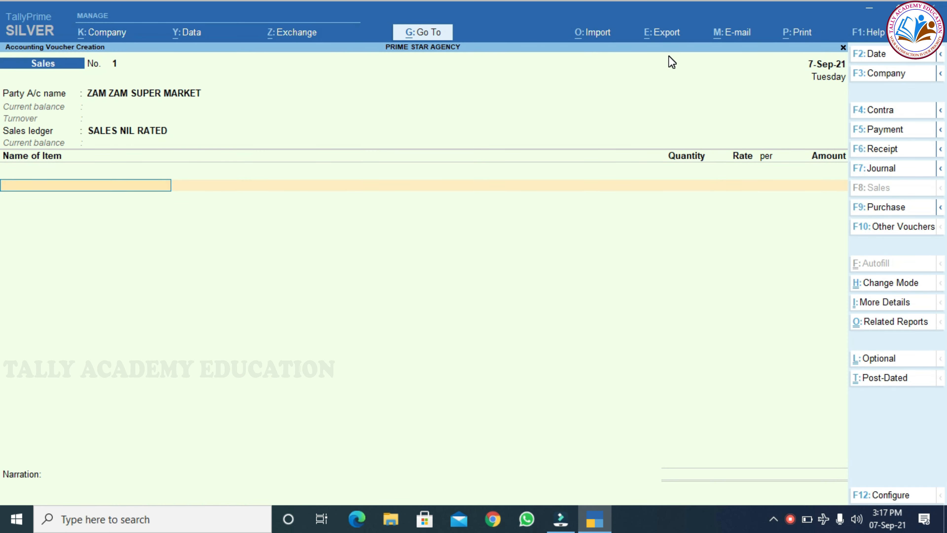
Add SALT (200 at 35) and JAGGERY (100 at 225) to the sales voucher.
{"action": "type", "text": "SA"}
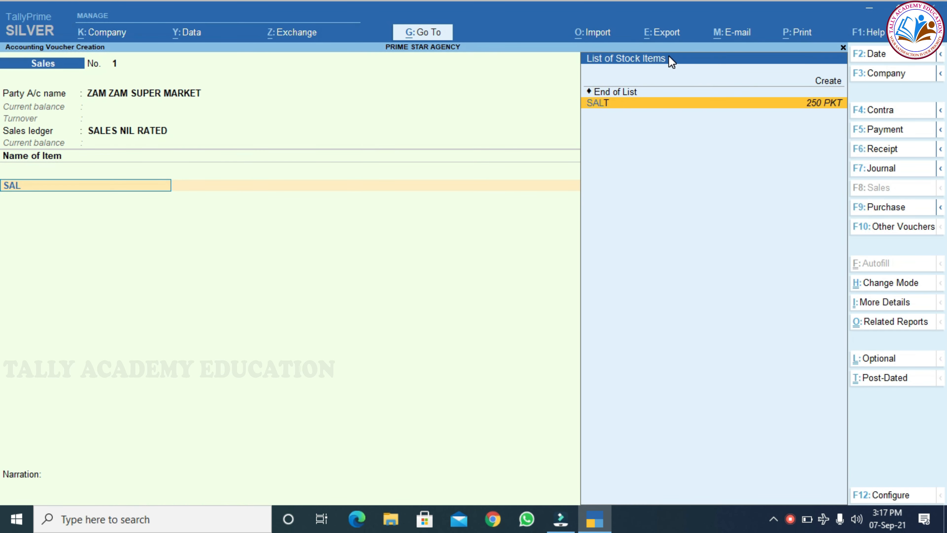
{"action": "type", "text": "L"}
{"action": "key", "text": "Return"}
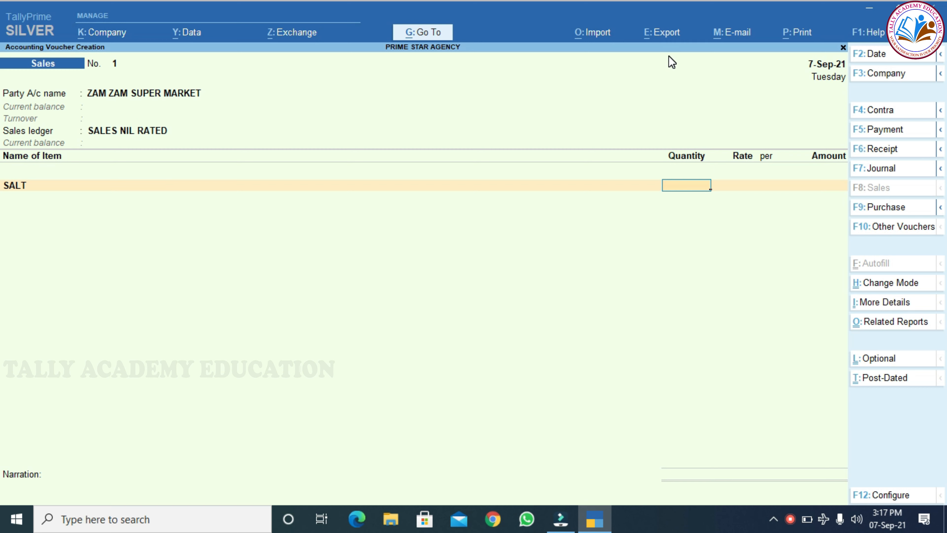
{"action": "type", "text": "200"}
{"action": "key", "text": "Return"}
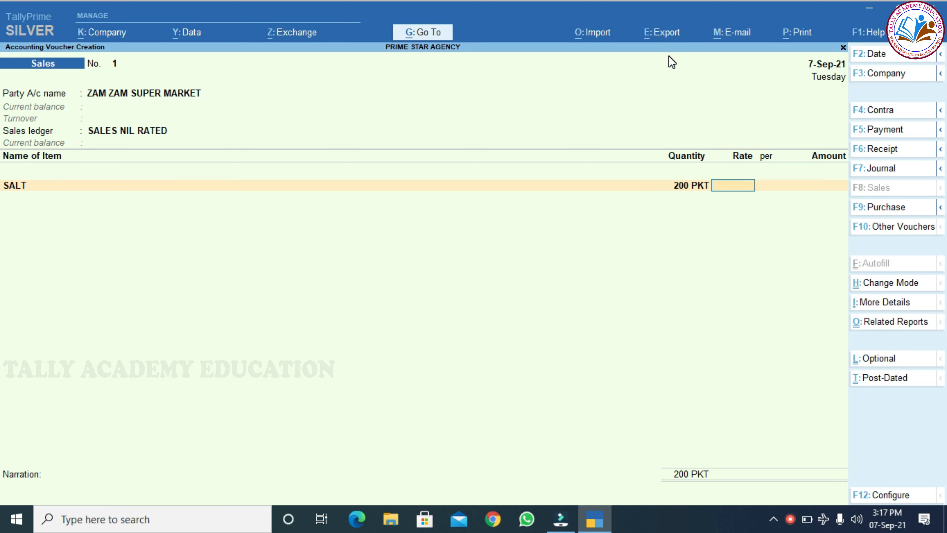
{"action": "type", "text": "35"}
{"action": "key", "text": "Return"}
{"action": "key", "text": "Return"}
{"action": "key", "text": "Return"}
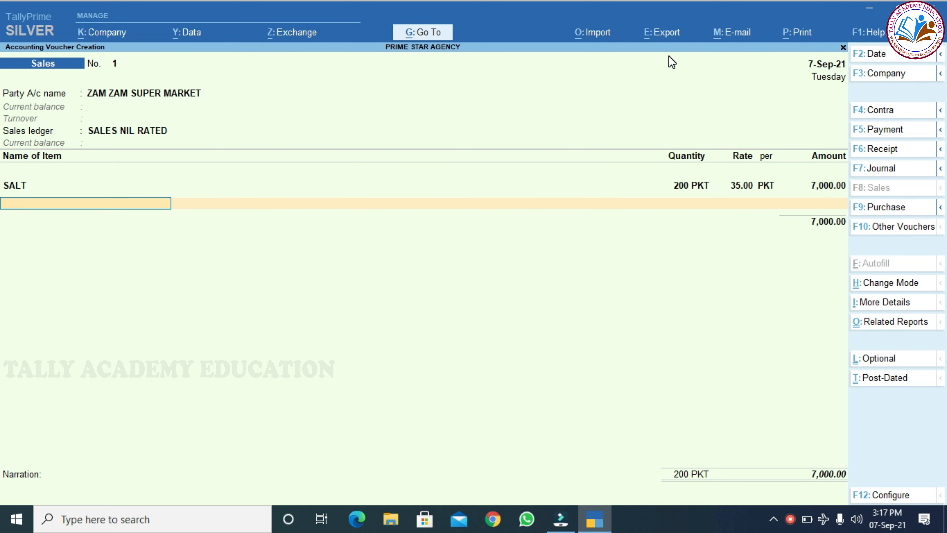
{"action": "type", "text": "ja"}
{"action": "key", "text": "Return"}
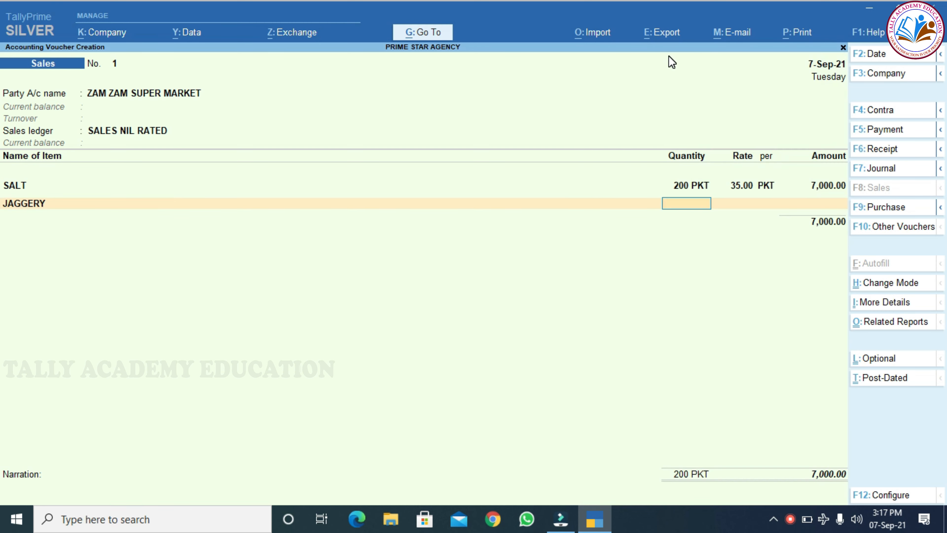
{"action": "type", "text": "100"}
{"action": "key", "text": "Return"}
{"action": "type", "text": "225"}
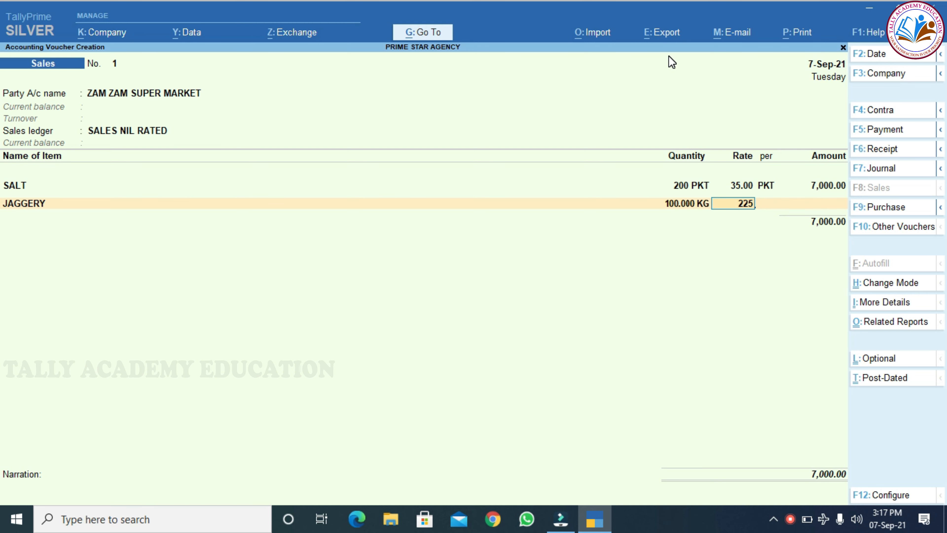
{"action": "key", "text": "Return"}
Add TOOR DAL (50 at 275) and MOONG DAL (100 at 155) to the sales voucher.
{"action": "key", "text": "Return"}
{"action": "key", "text": "Return"}
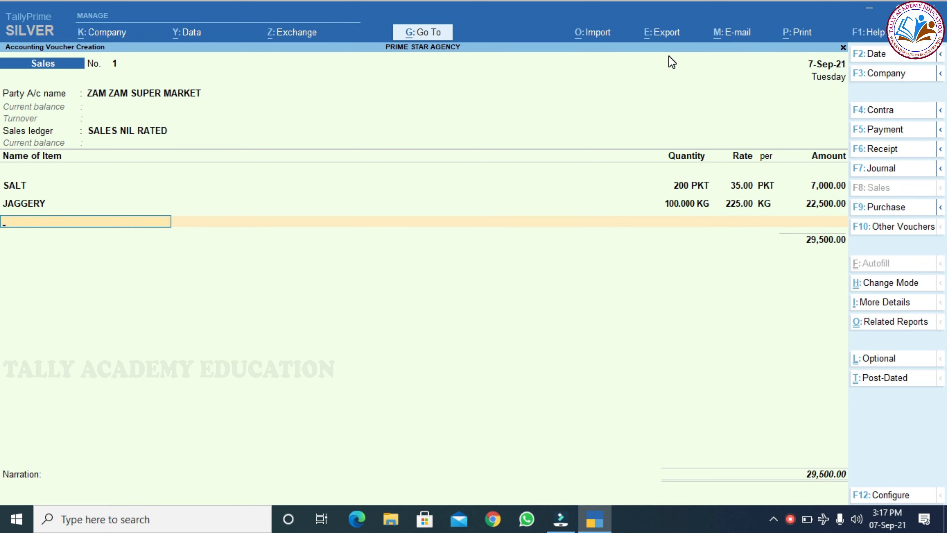
{"action": "type", "text": "too"}
{"action": "key", "text": "Return"}
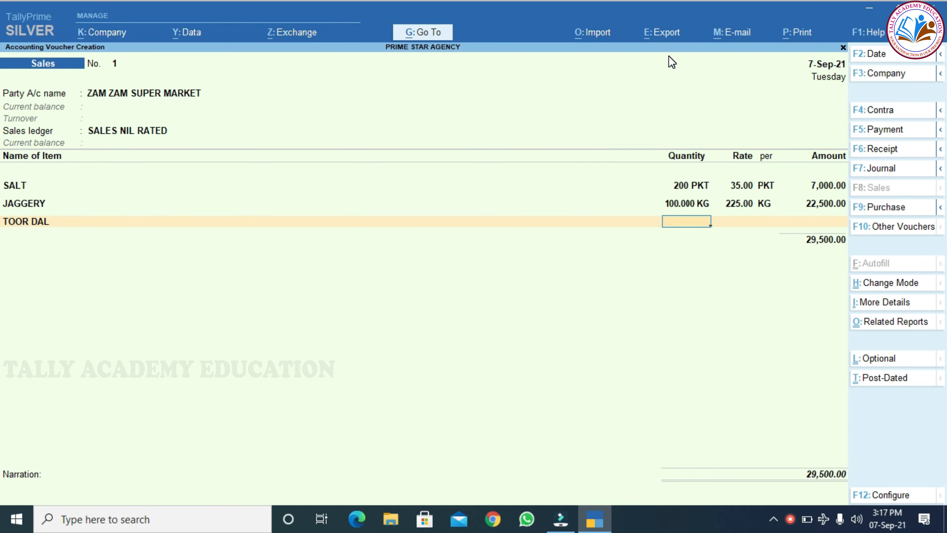
{"action": "type", "text": "50"}
{"action": "key", "text": "Return"}
{"action": "type", "text": "275"}
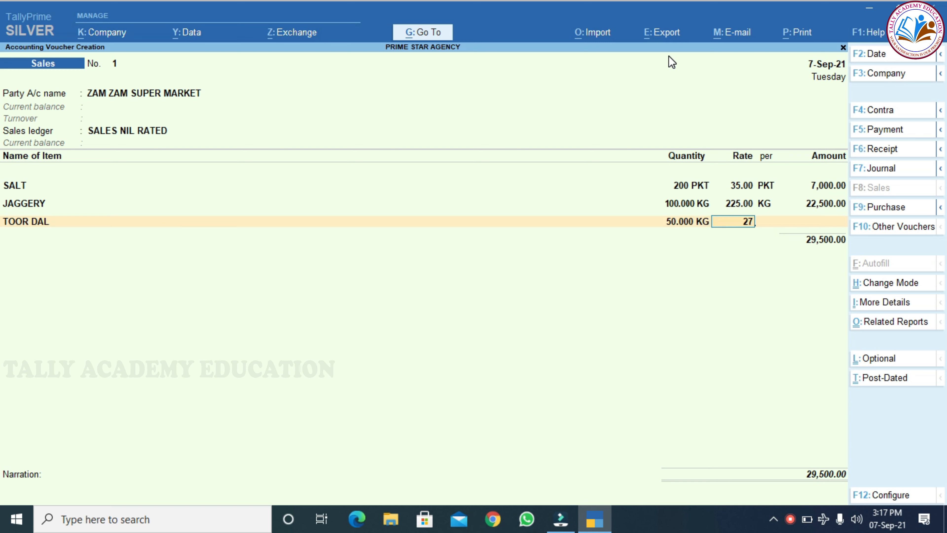
{"action": "key", "text": "Return"}
{"action": "key", "text": "Return"}
{"action": "key", "text": "Return"}
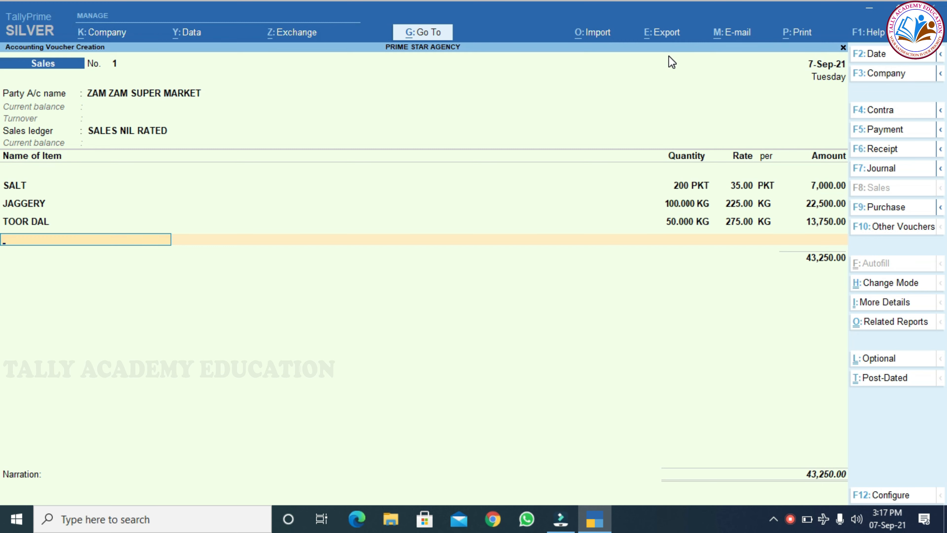
{"action": "type", "text": "moo"}
{"action": "key", "text": "Return"}
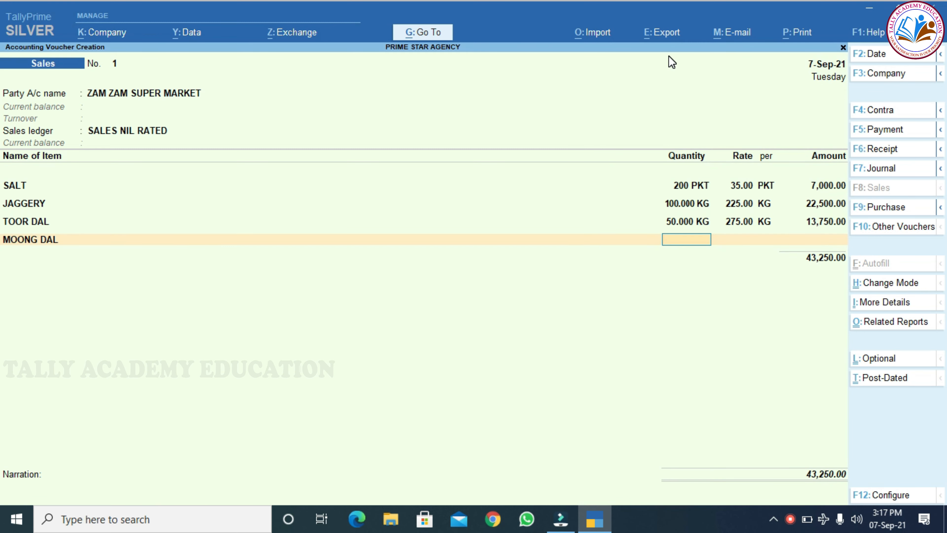
{"action": "type", "text": "100"}
{"action": "key", "text": "Return"}
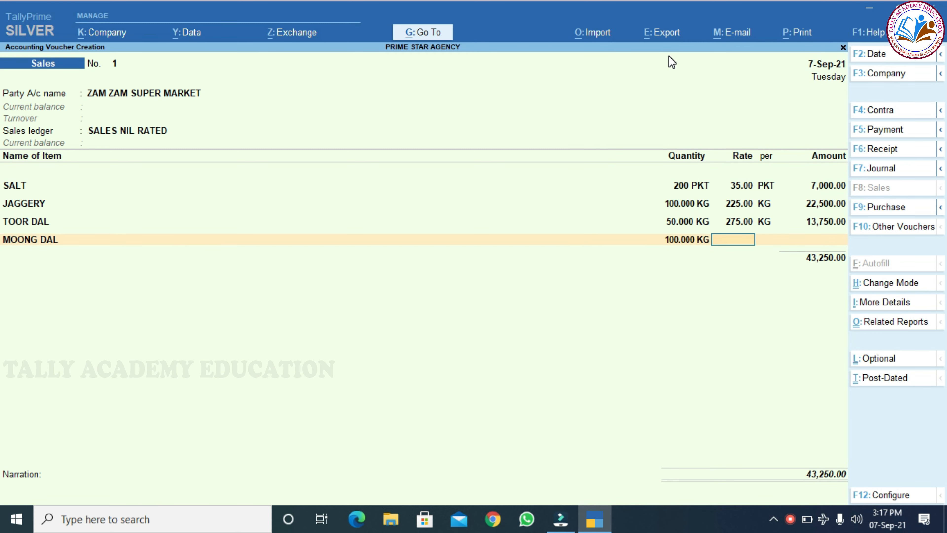
{"action": "type", "text": "155"}
{"action": "key", "text": "Return"}
{"action": "key", "text": "Return"}
{"action": "key", "text": "Return"}
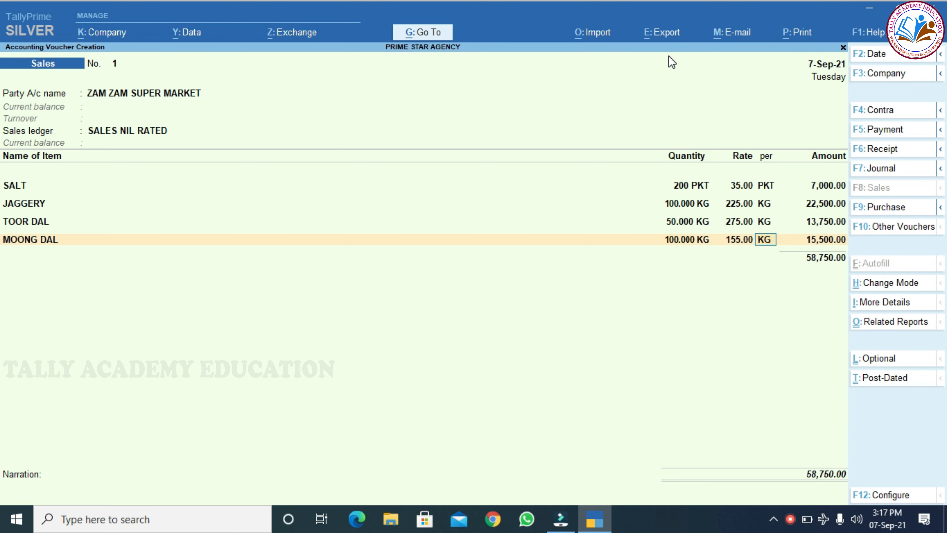
Drop the CGST tax line, end the ledger list without tax, and finish the 58,750 voucher.
{"action": "type", "text": "c"}
{"action": "key", "text": "Return"}
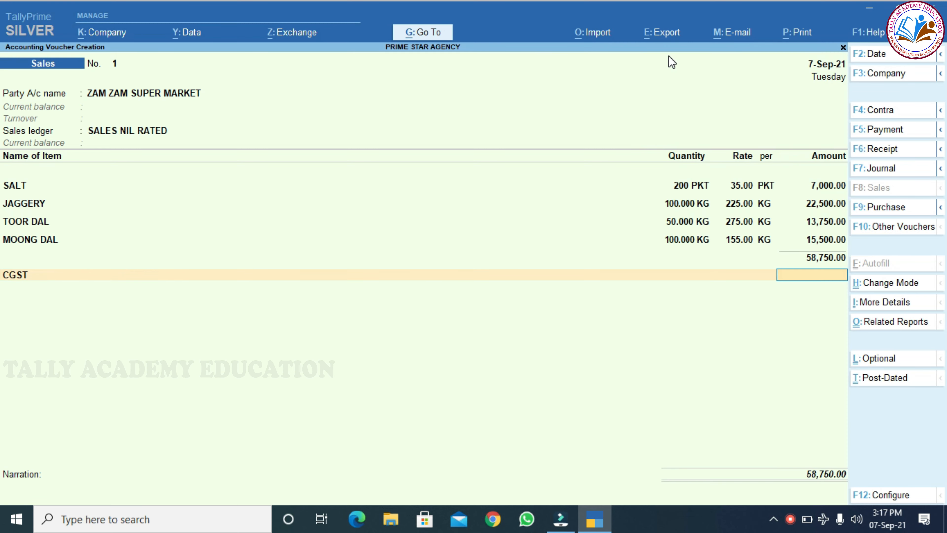
{"action": "key", "text": "BackSpace"}
{"action": "key", "text": "Up"}
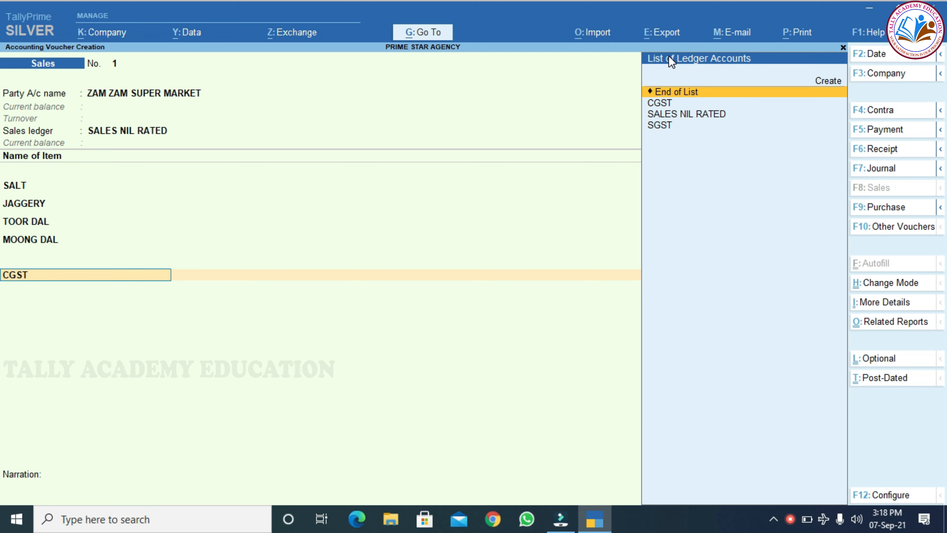
{"action": "key", "text": "Return"}
{"action": "key", "text": "Return"}
{"action": "key", "text": "Return"}
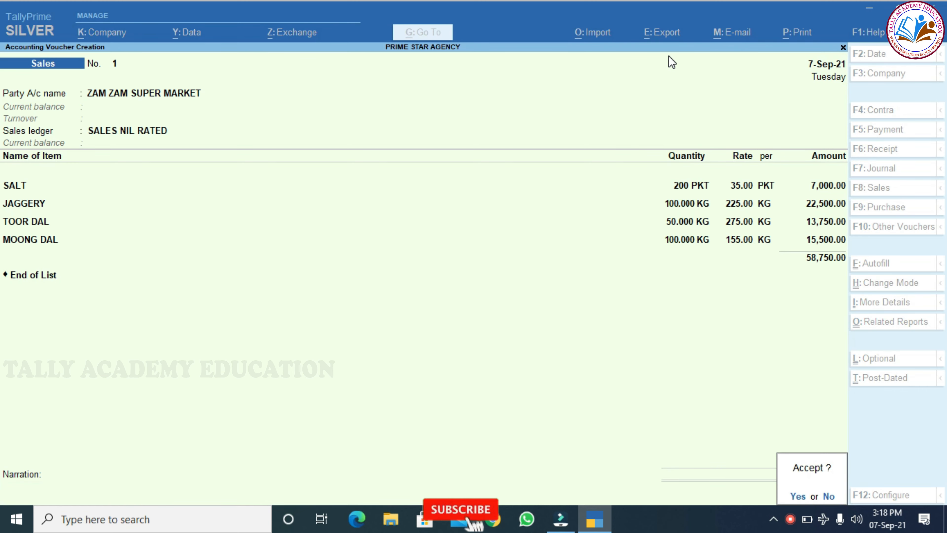
{"action": "key", "text": "Return"}
Save the sales voucher and open GSTR-1 from Statutory Reports > GST Reports.
{"action": "key", "text": "Escape"}
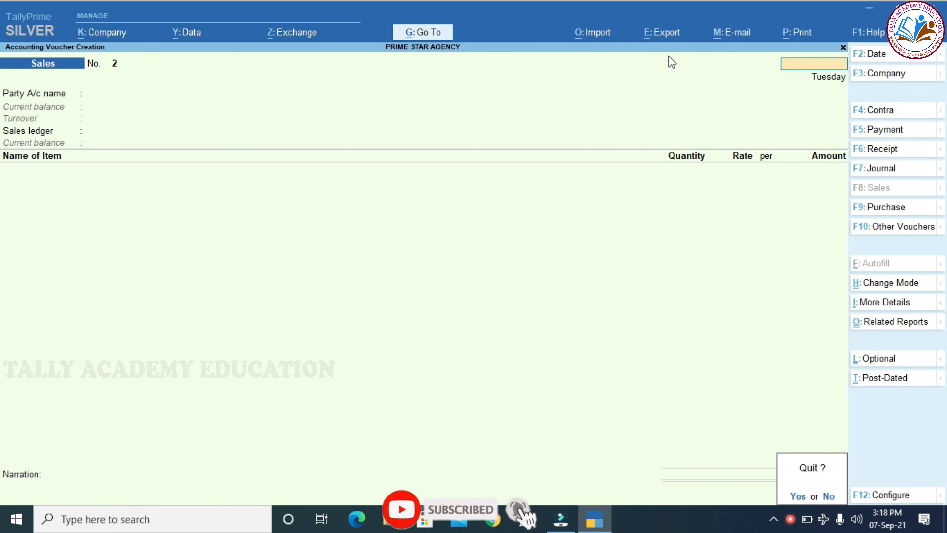
{"action": "key", "text": "y"}
{"action": "key", "text": "Down"}
{"action": "key", "text": "Down"}
{"action": "key", "text": "Down"}
{"action": "key", "text": "Down"}
{"action": "key", "text": "Down"}
{"action": "key", "text": "Down"}
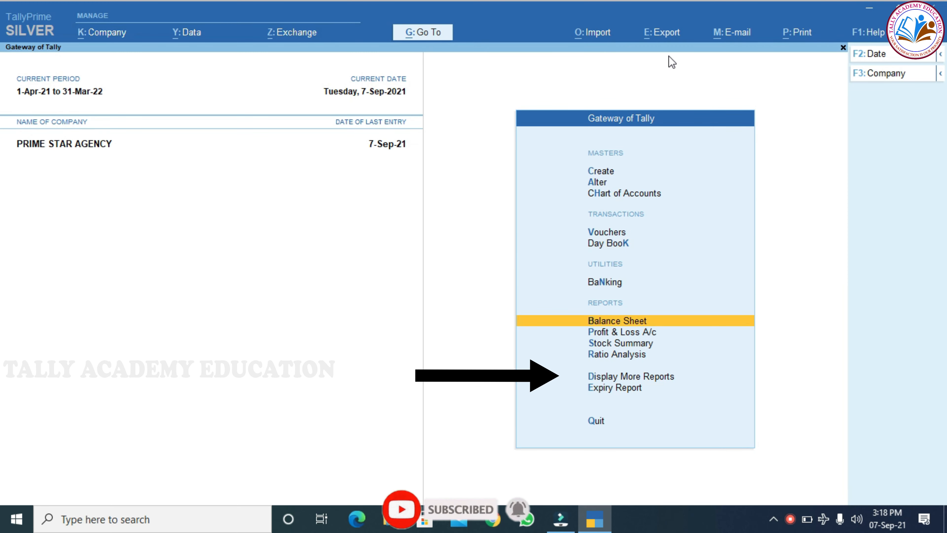
{"action": "key", "text": "Down"}
{"action": "key", "text": "Return"}
{"action": "key", "text": "Down"}
{"action": "key", "text": "Down"}
{"action": "key", "text": "Down"}
{"action": "key", "text": "Down"}
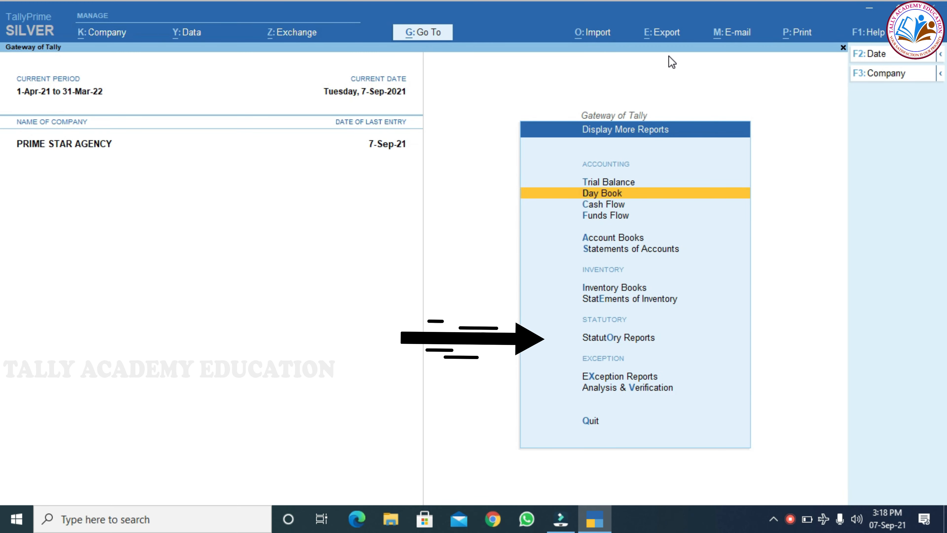
{"action": "key", "text": "Down"}
{"action": "key", "text": "Down"}
{"action": "key", "text": "Down"}
{"action": "key", "text": "Down"}
{"action": "key", "text": "Return"}
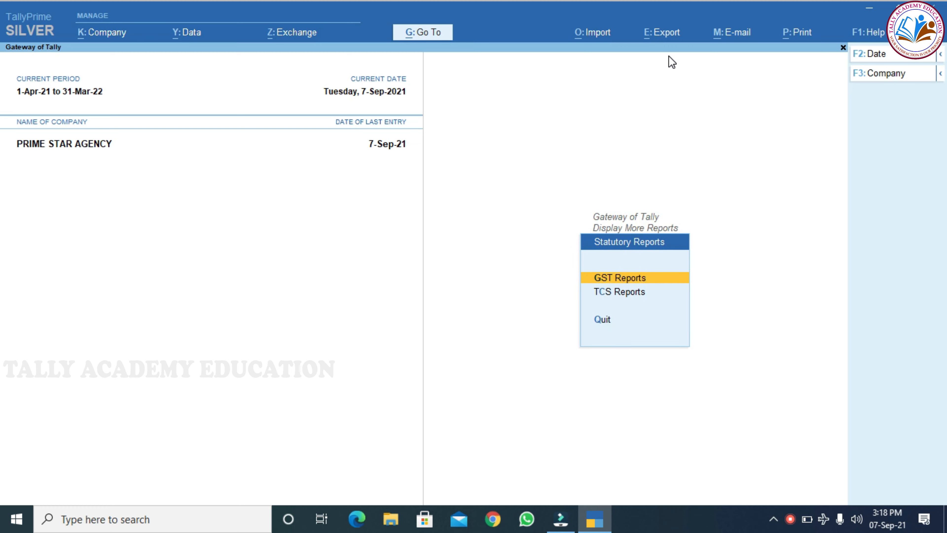
{"action": "key", "text": "Down"}
{"action": "key", "text": "Up"}
{"action": "key", "text": "Return"}
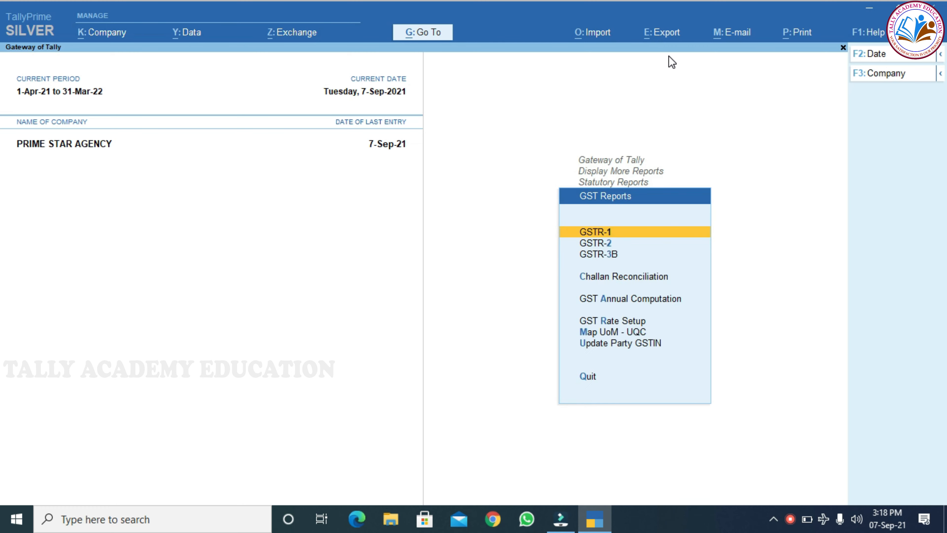
{"action": "key", "text": "Return"}
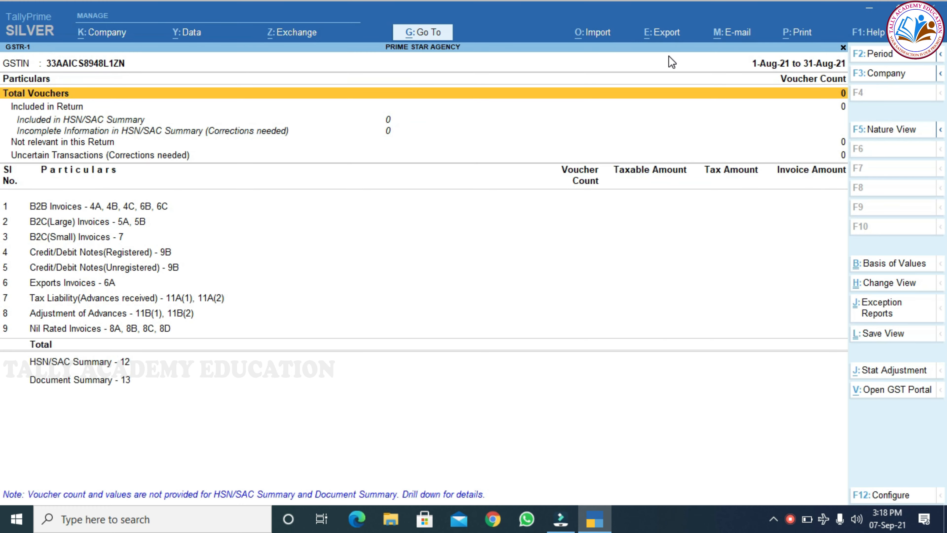
Set GSTR-1 to September 2021 and check the 58,750 sale under Nil Rated Invoices.
{"action": "key", "text": "alt+F2"}
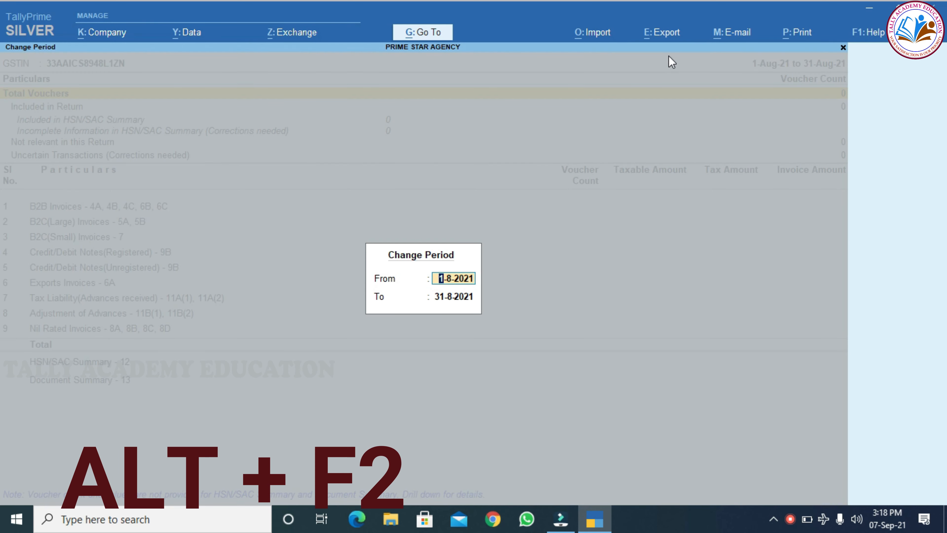
{"action": "type", "text": "SEP"}
{"action": "key", "text": "Return"}
{"action": "type", "text": "SEP"}
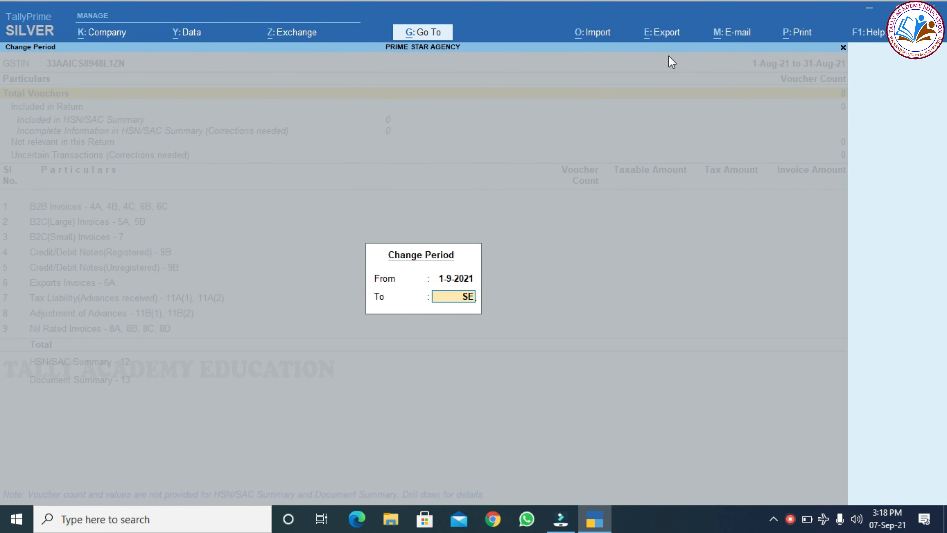
{"action": "key", "text": "Return"}
{"action": "key", "text": "Down"}
{"action": "key", "text": "Down"}
{"action": "key", "text": "Down"}
{"action": "key", "text": "Down"}
{"action": "key", "text": "Down"}
{"action": "key", "text": "Down"}
{"action": "key", "text": "Down"}
{"action": "key", "text": "Down"}
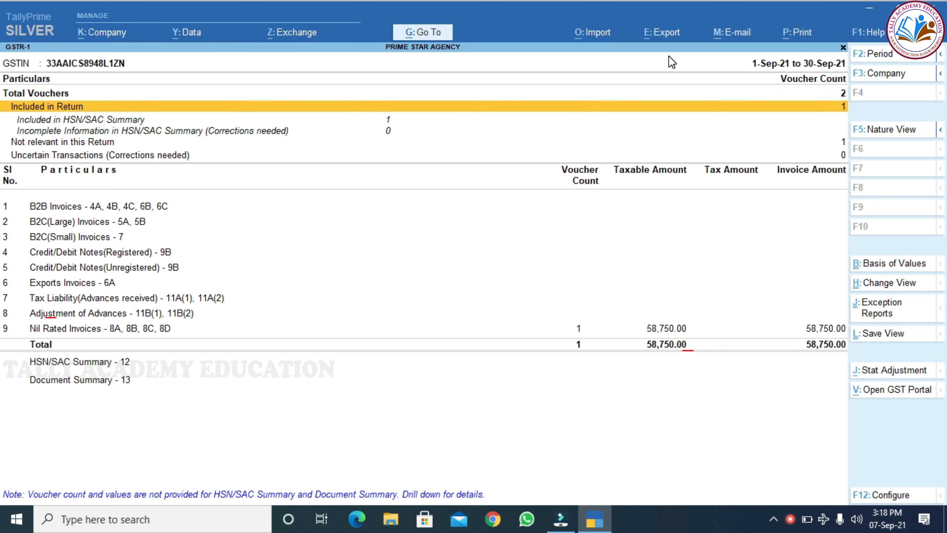
{"action": "key", "text": "Down"}
{"action": "key", "text": "Down"}
{"action": "key", "text": "Down"}
{"action": "key", "text": "Down"}
{"action": "key", "text": "Down"}
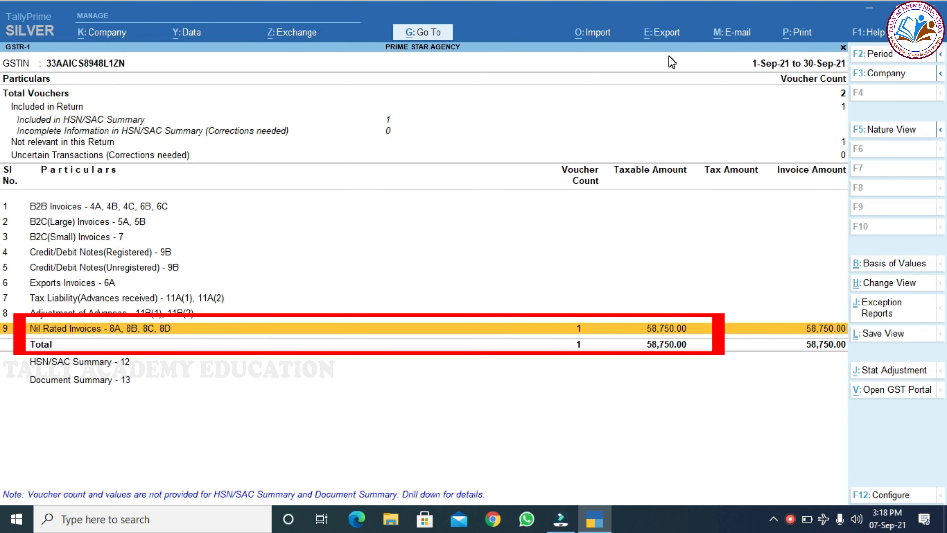
{"action": "key", "text": "Return"}
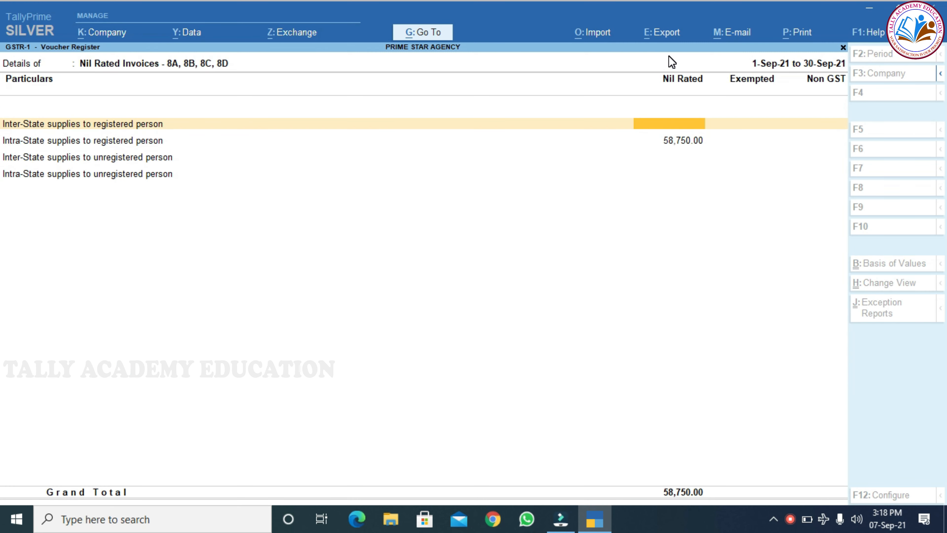
{"action": "key", "text": "Escape"}
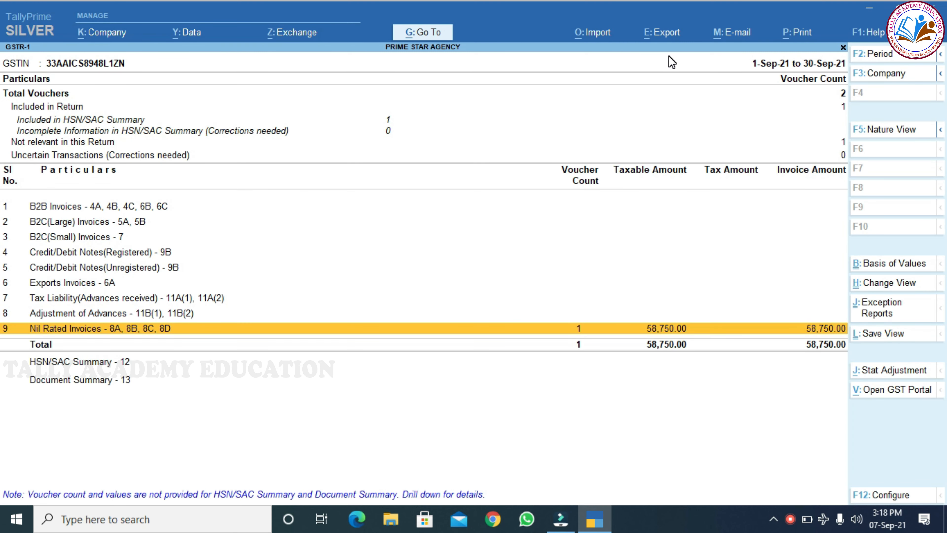